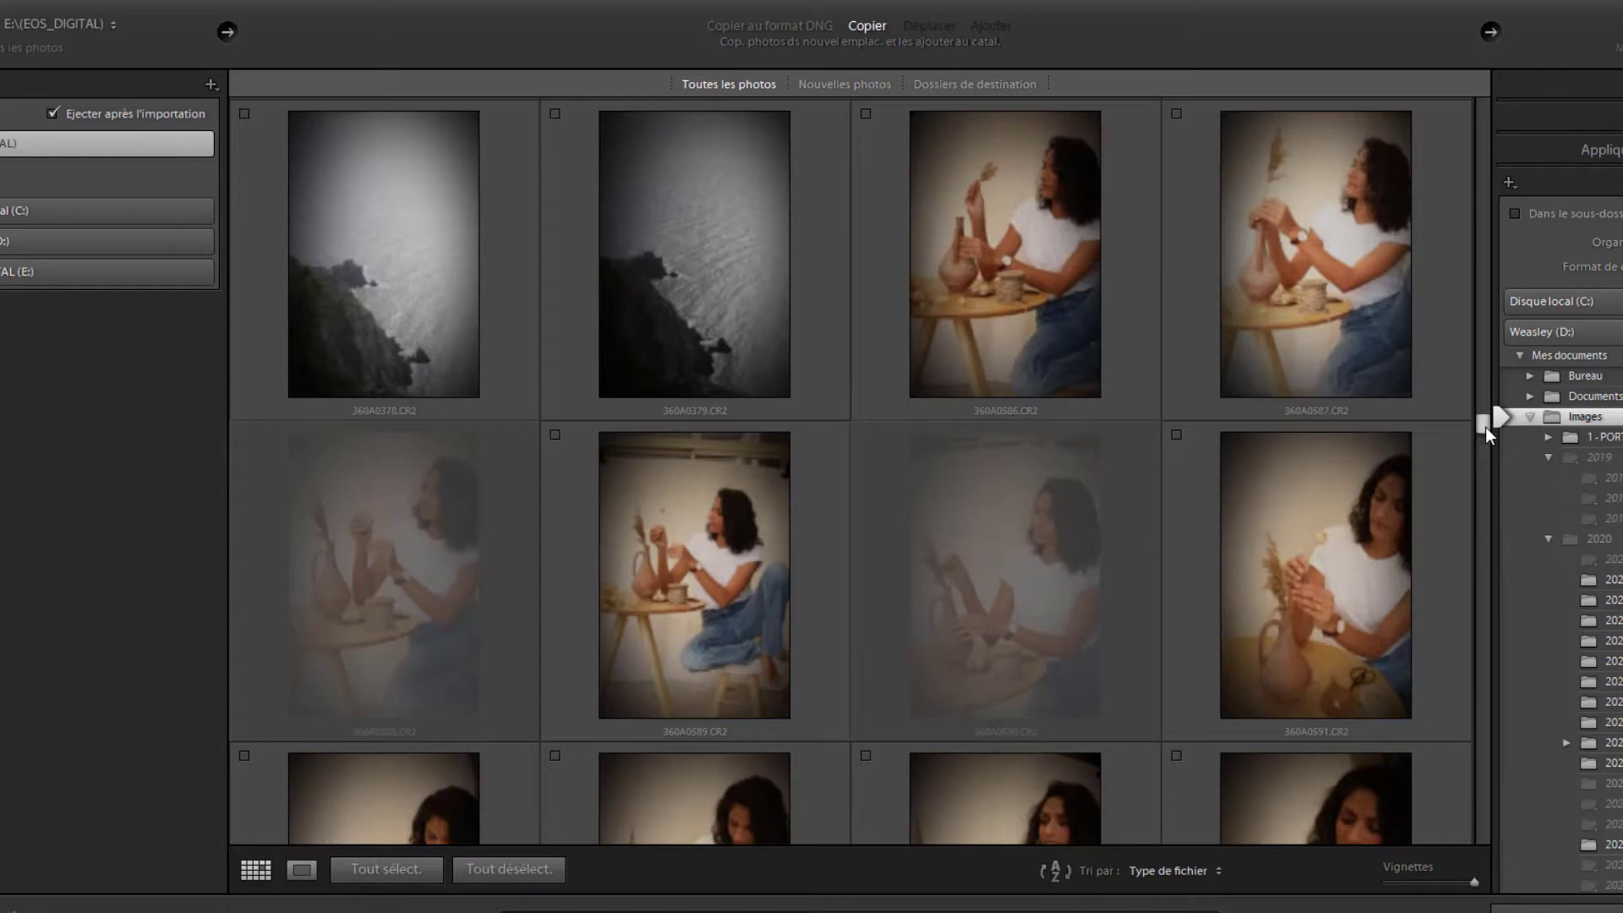
Review the session's photos full size one after another from 360A0586.CR2, checking pose, expression, sharpness, exposure and framing
left_click(981, 363)
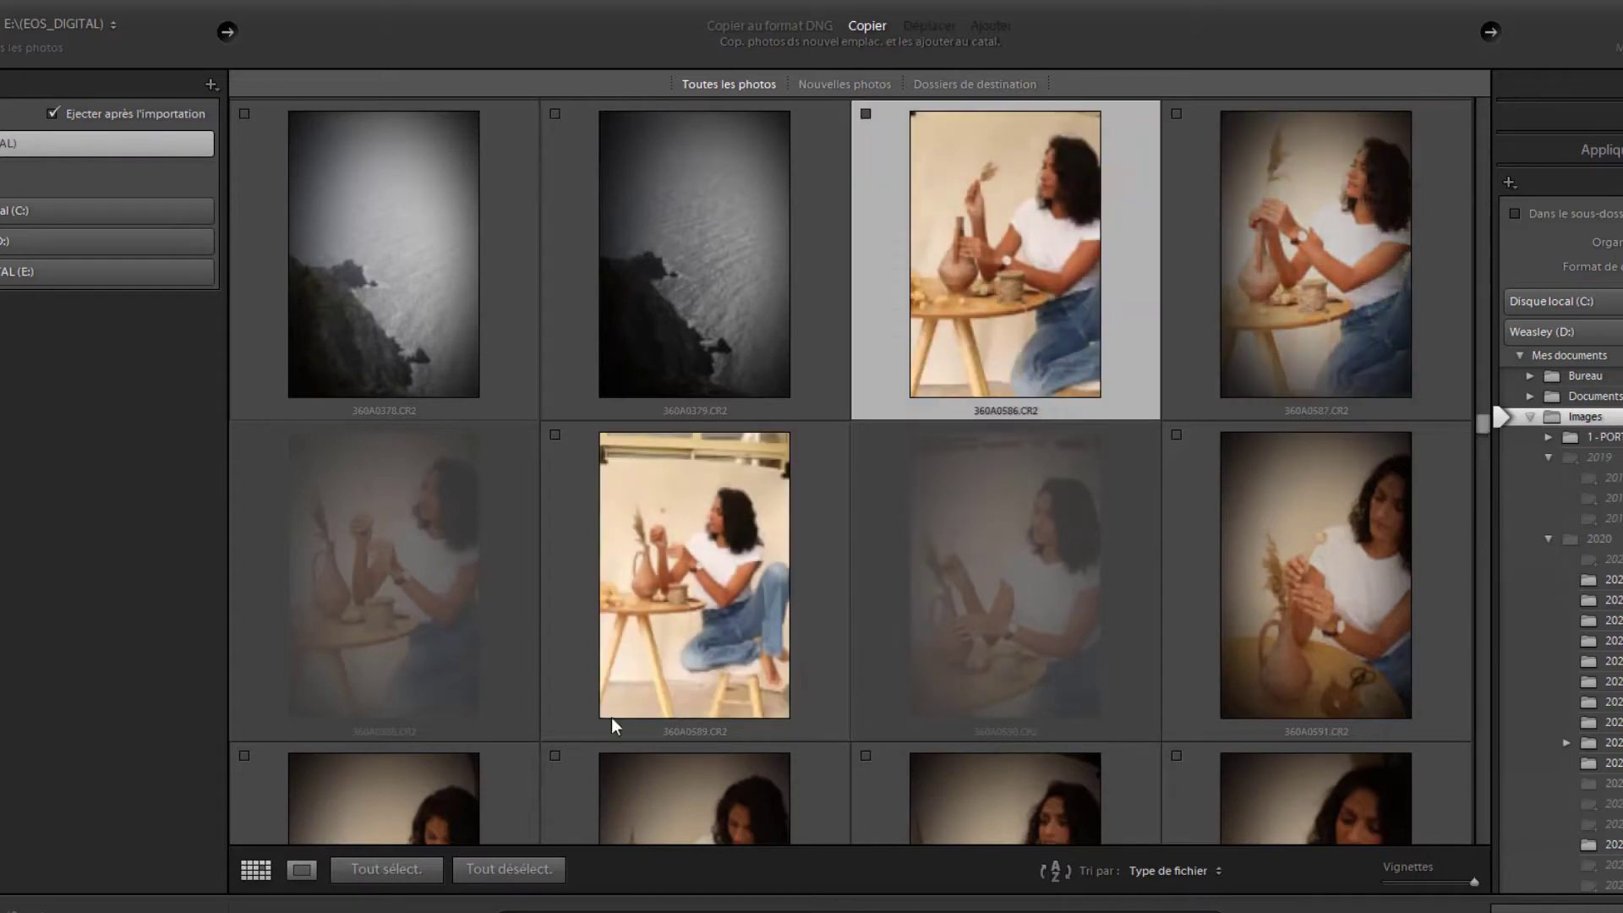
left_click(301, 870)
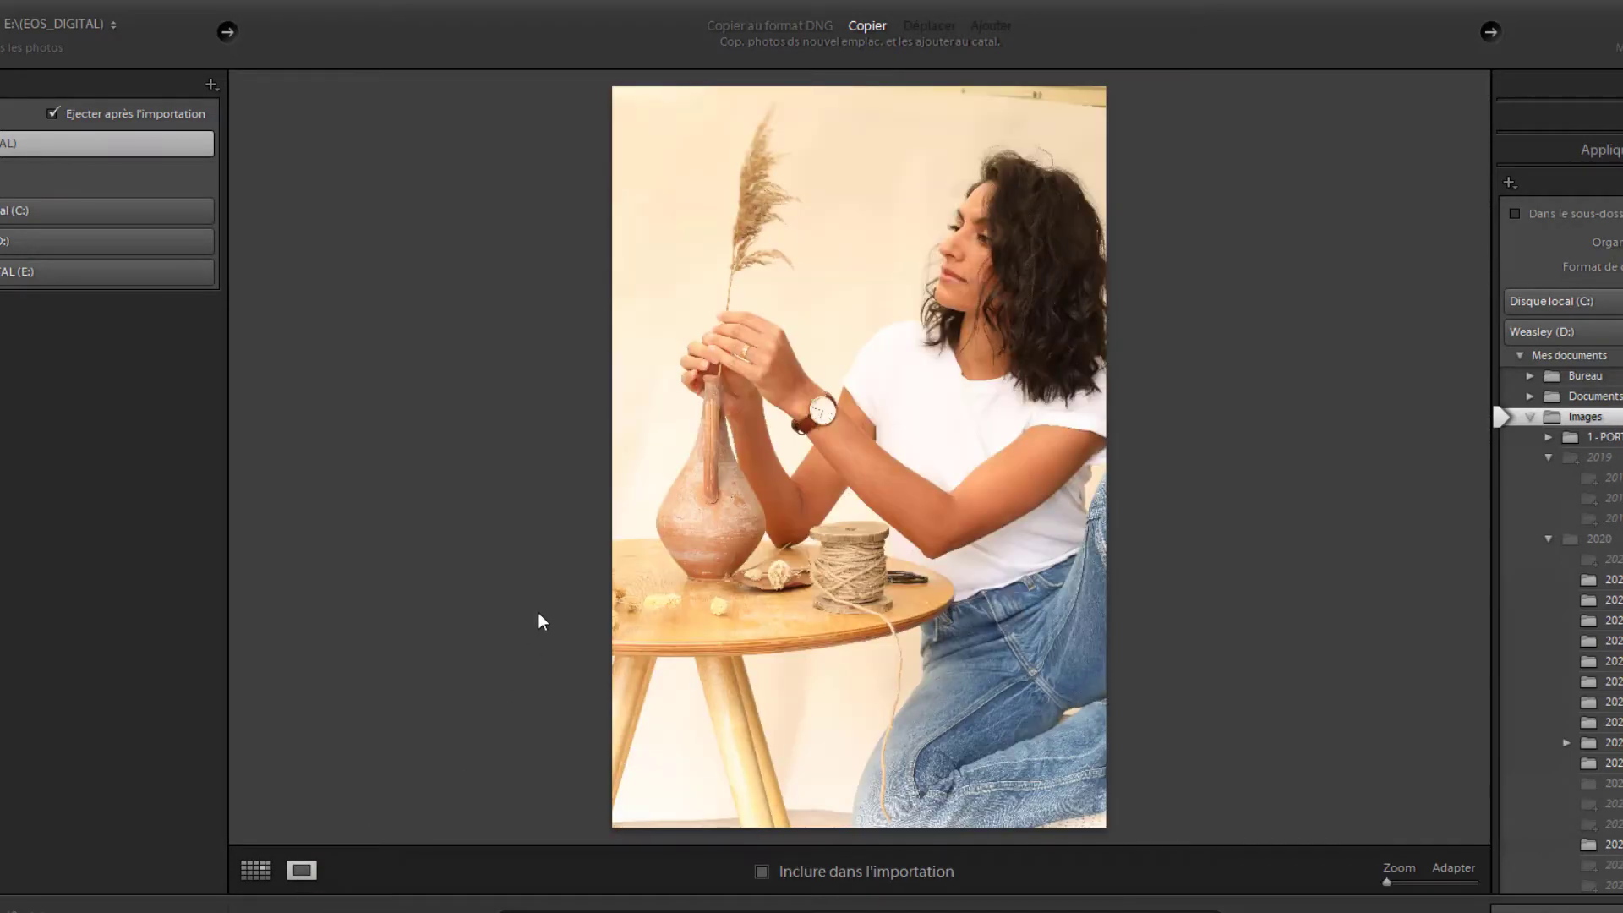
key("Right")
key("Right")
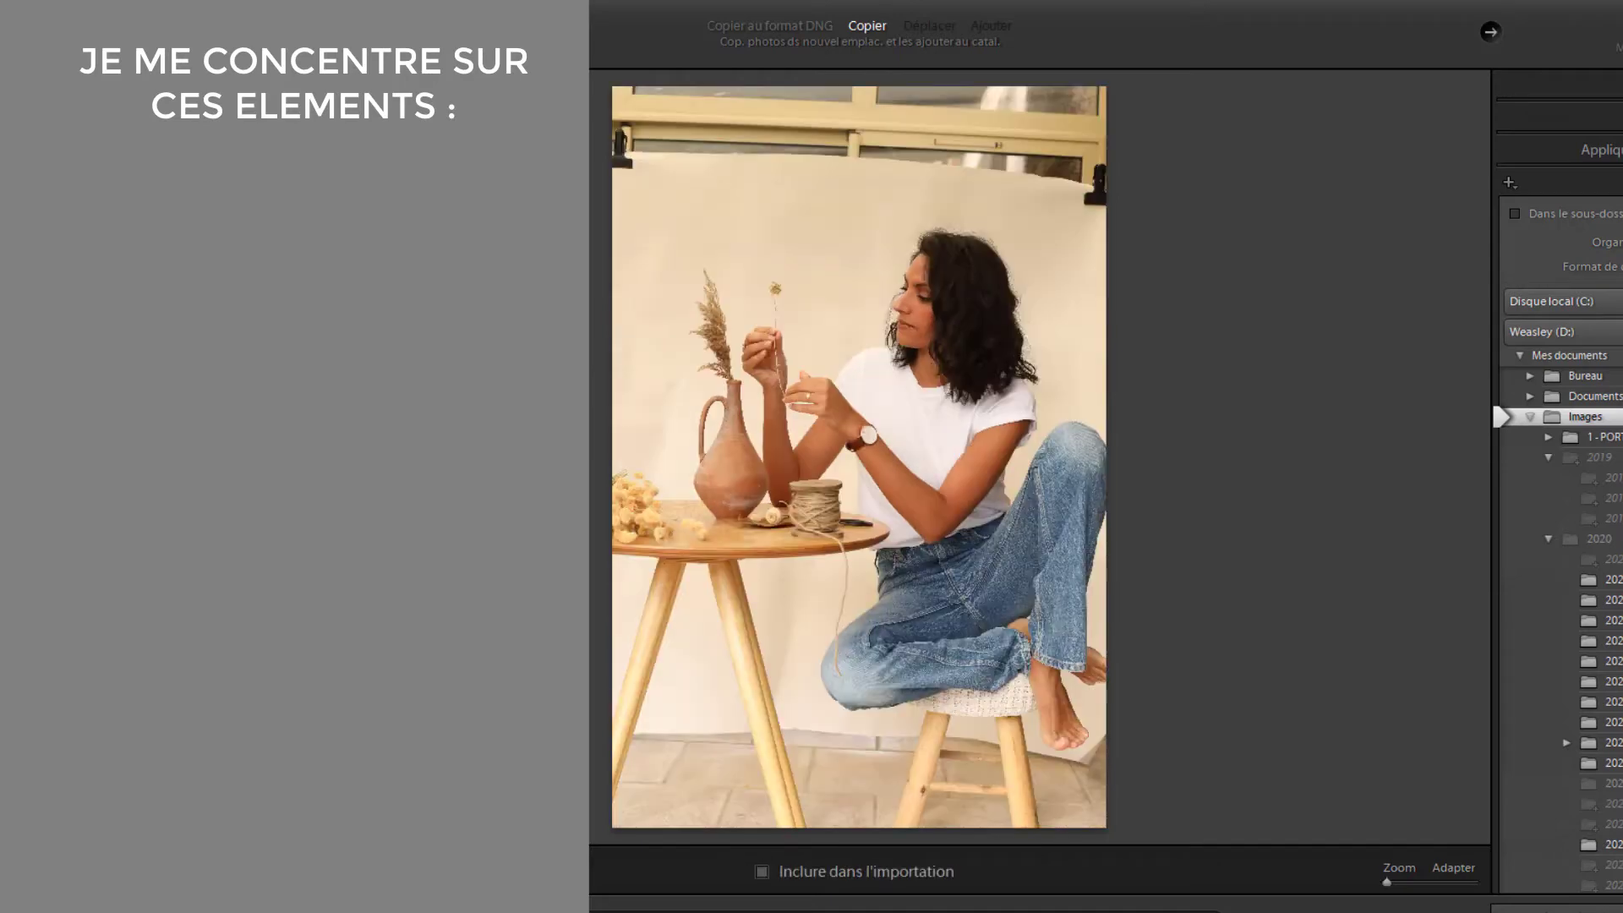
key("Right")
key("Right")
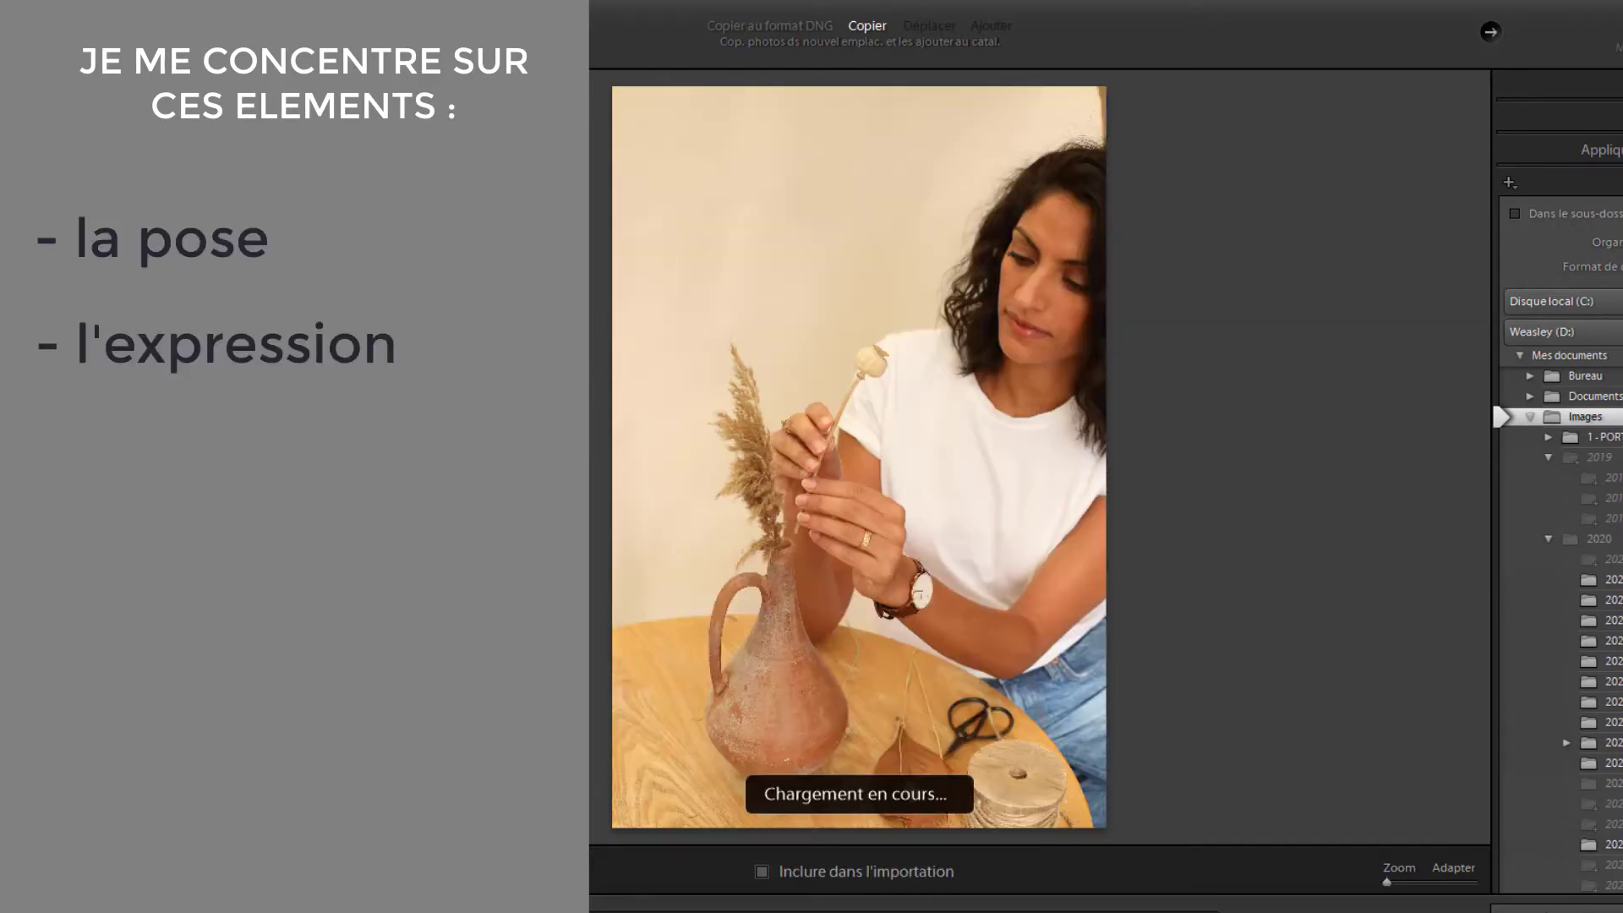
key("Right")
key("Right")
key("Right")
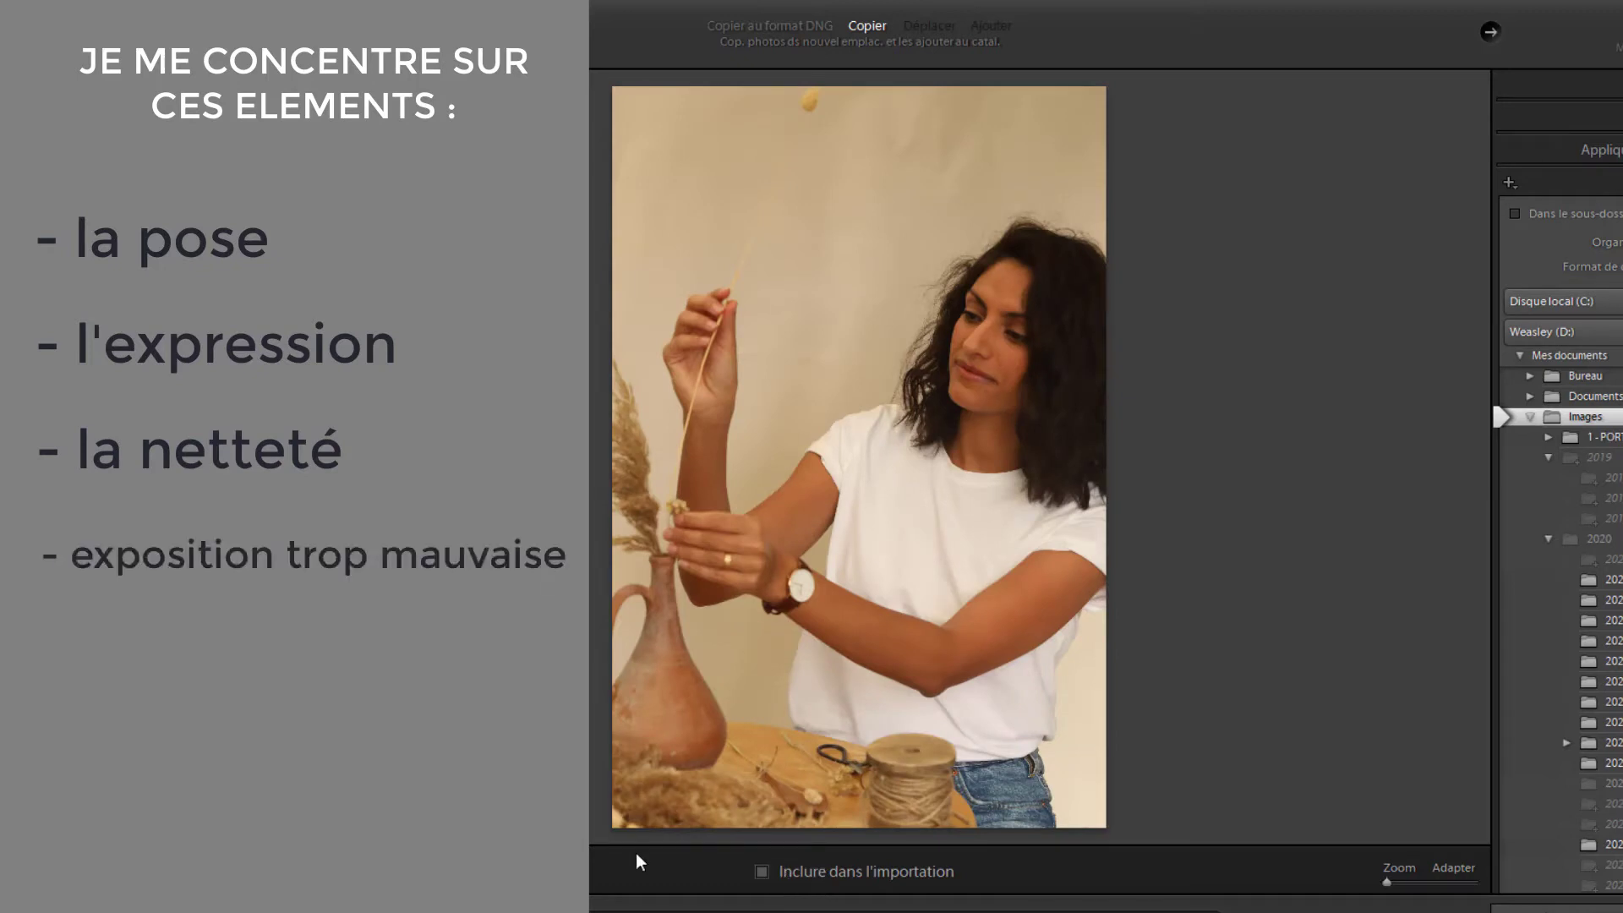
key("Right")
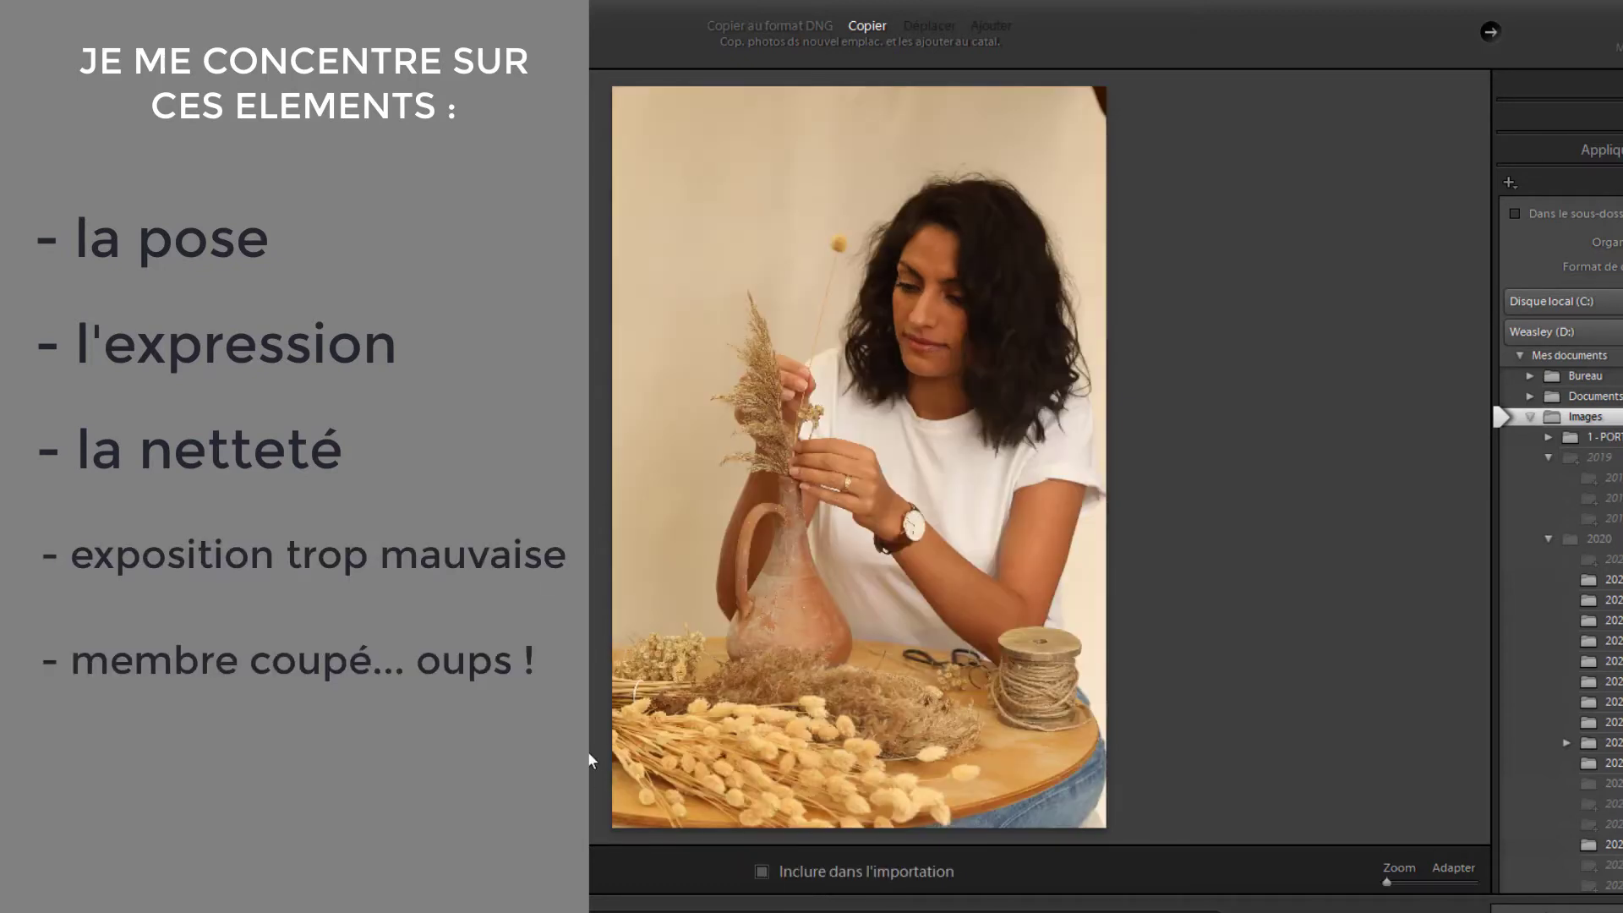
key("Right")
key("Right")
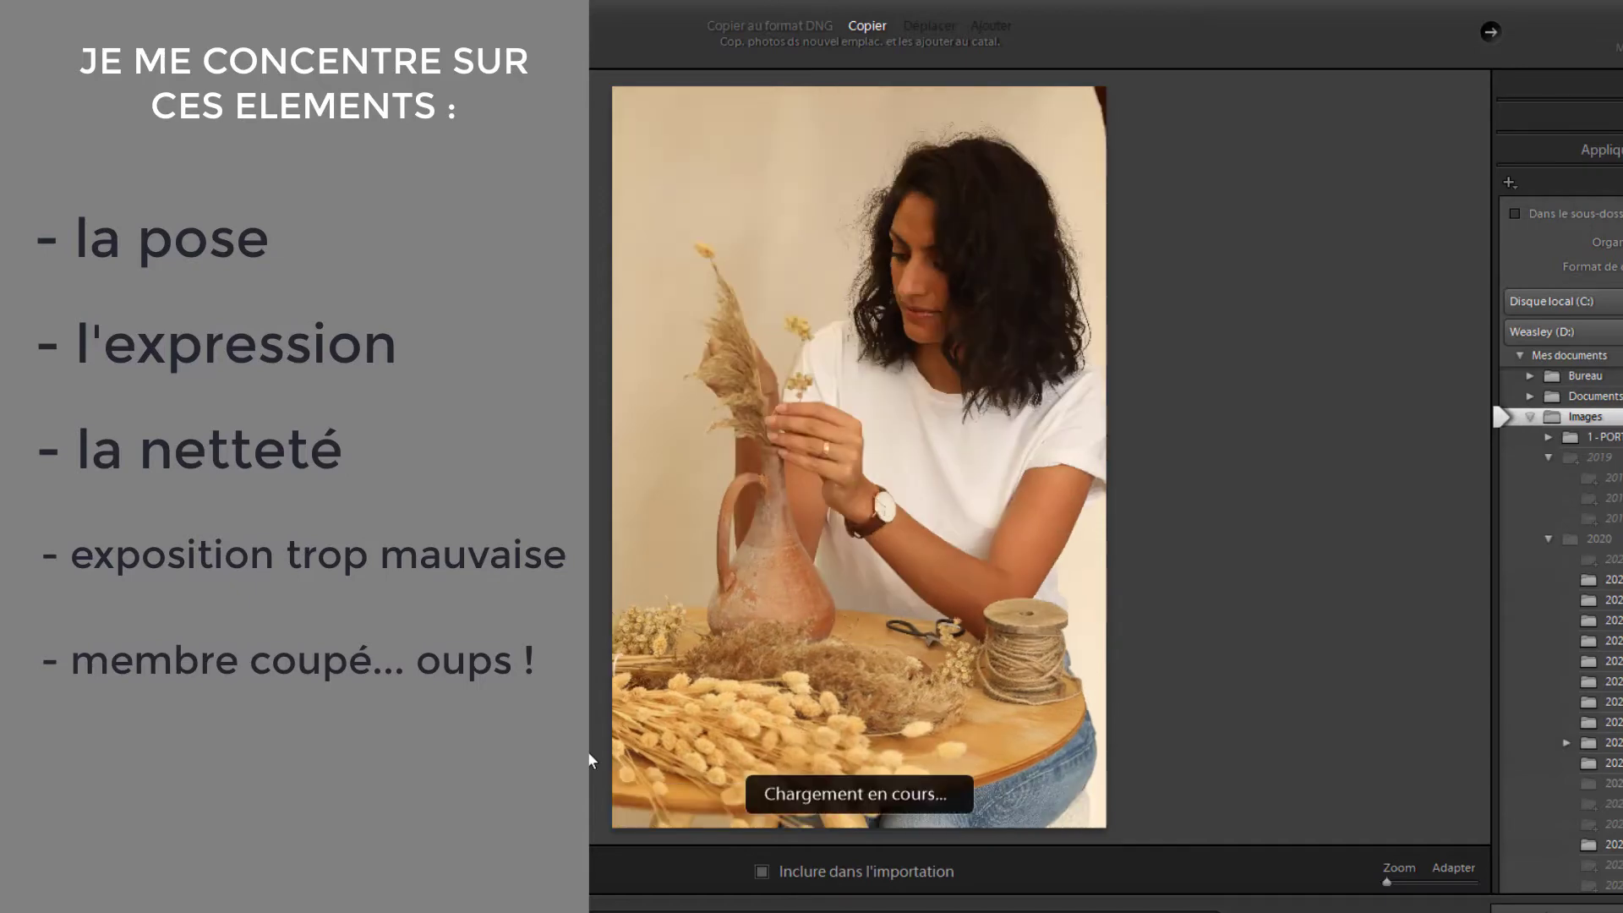
key("Right")
key("Right")
key("Right")
key("Right")
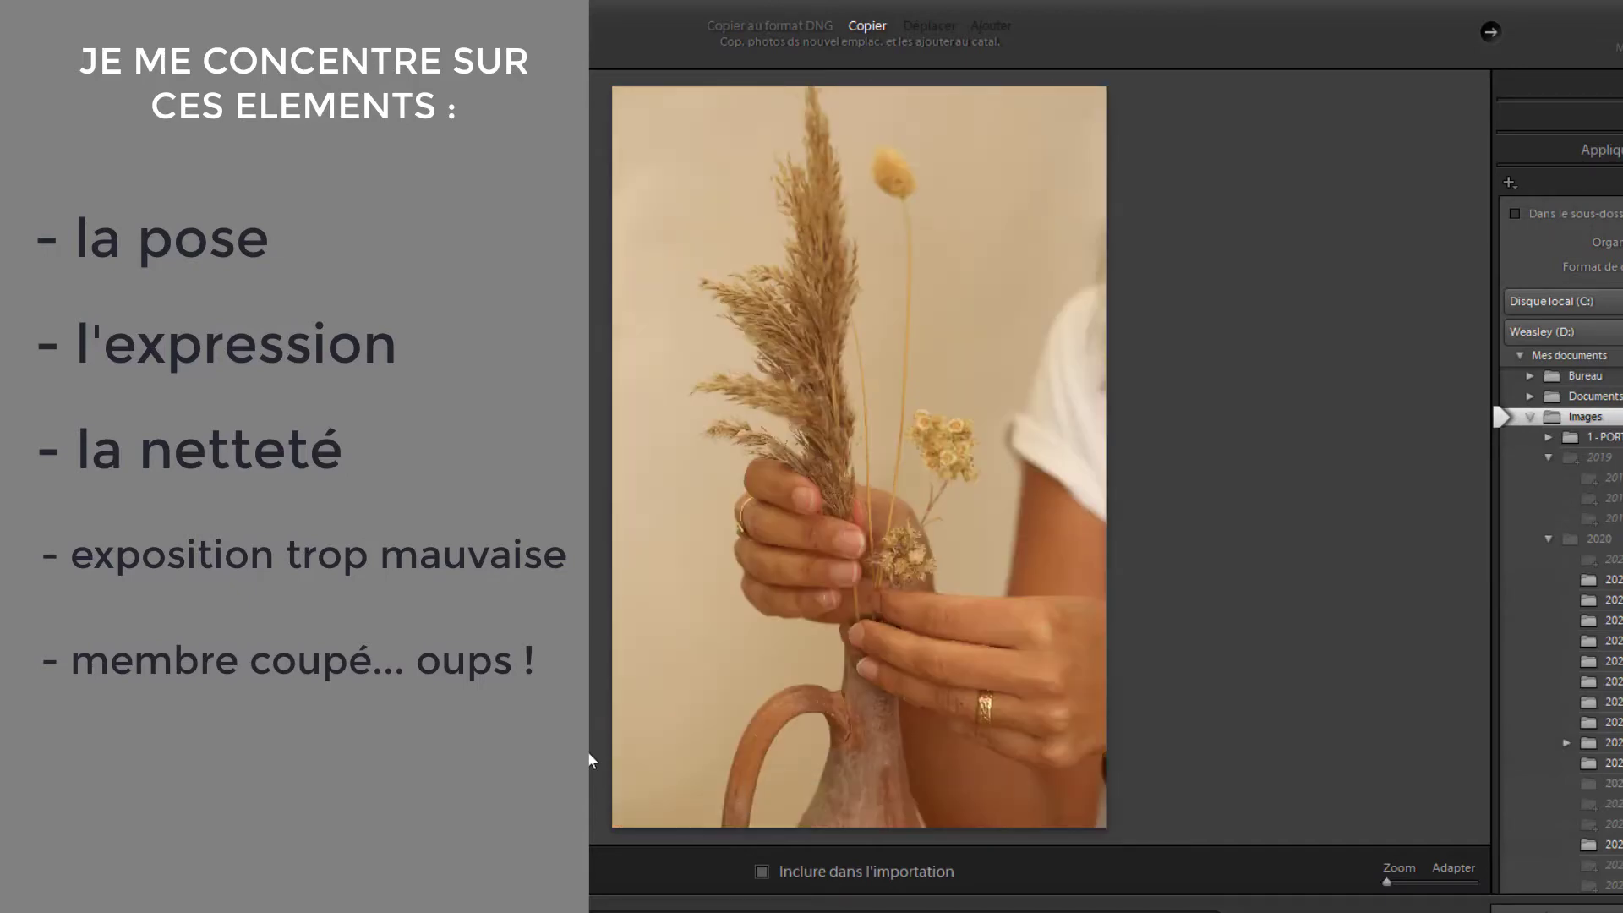
key("Right")
key("Right")
key("Right")
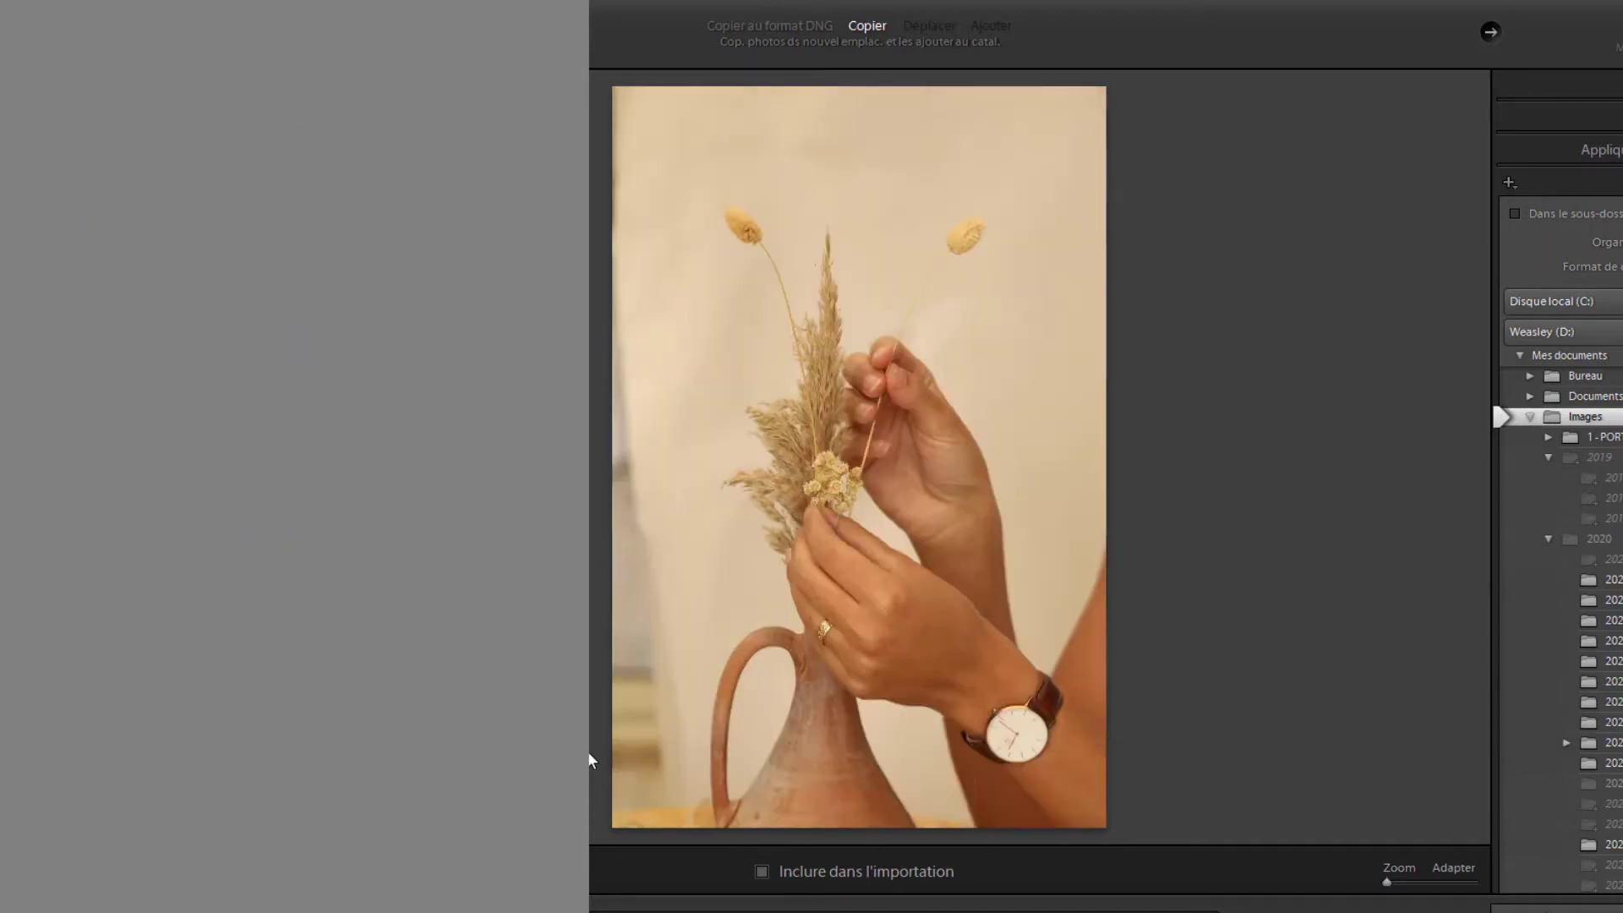
key("Right")
key("Right")
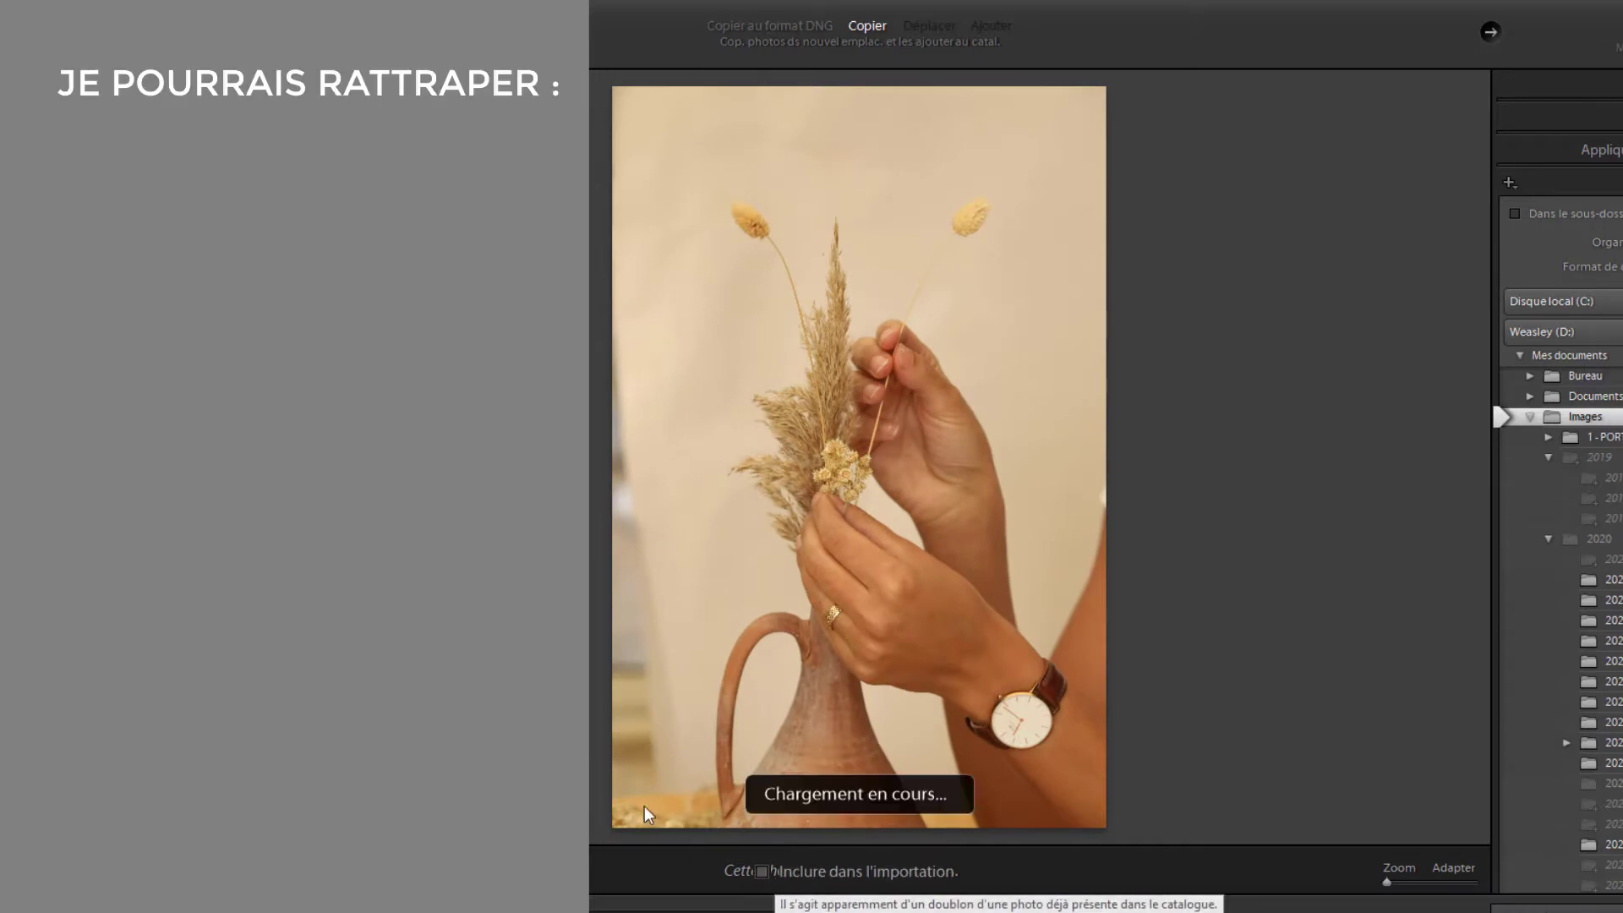
key("Right")
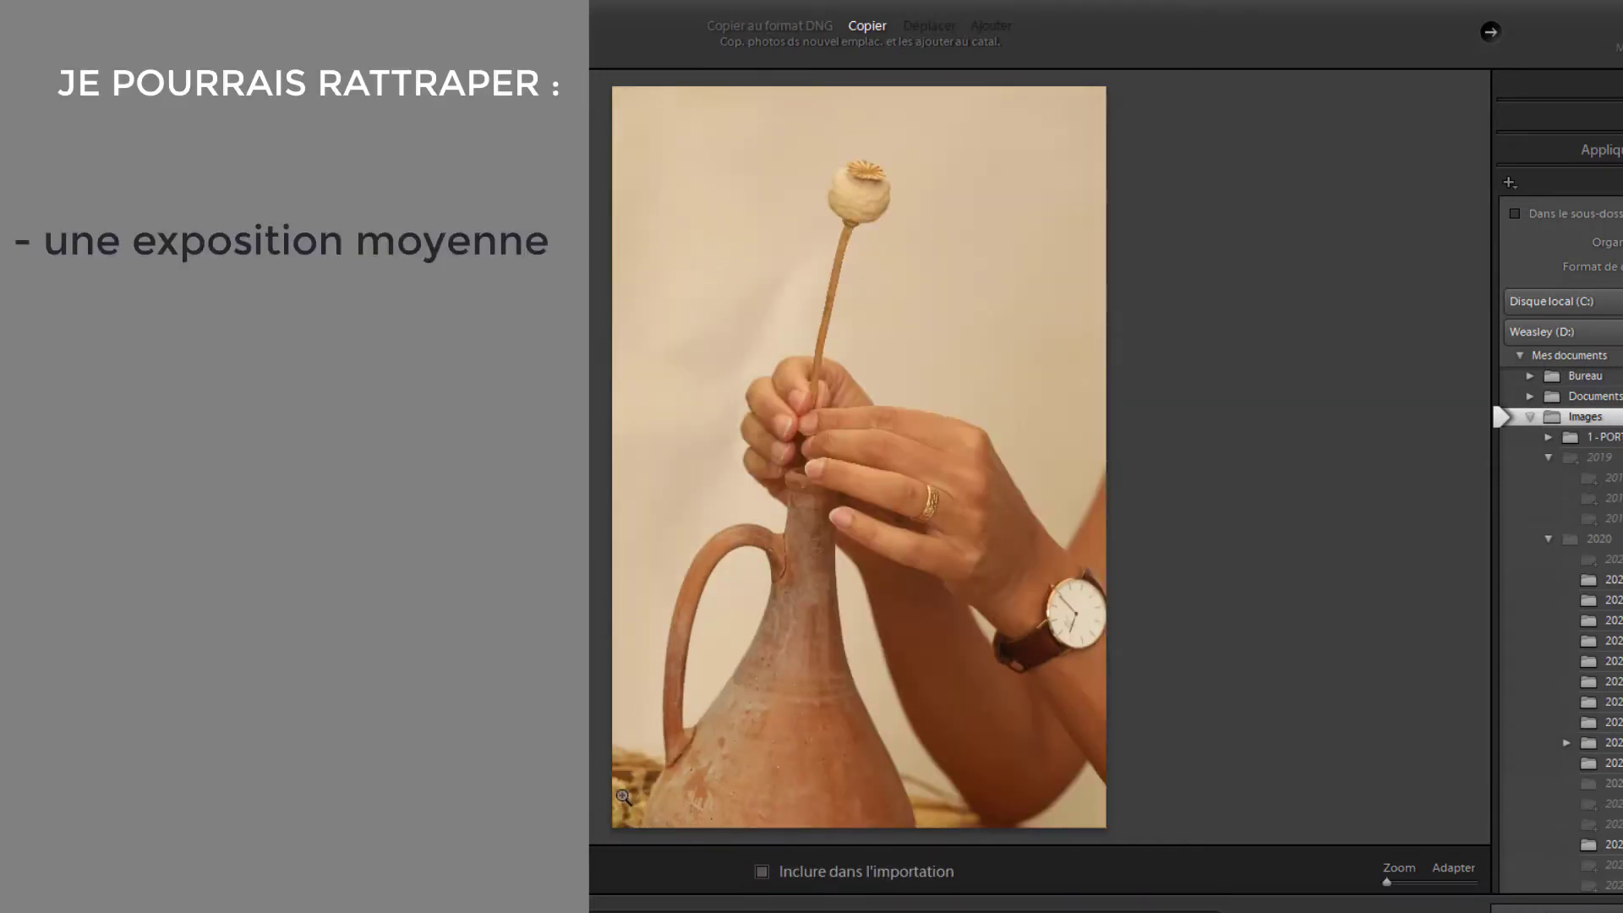
key("Right")
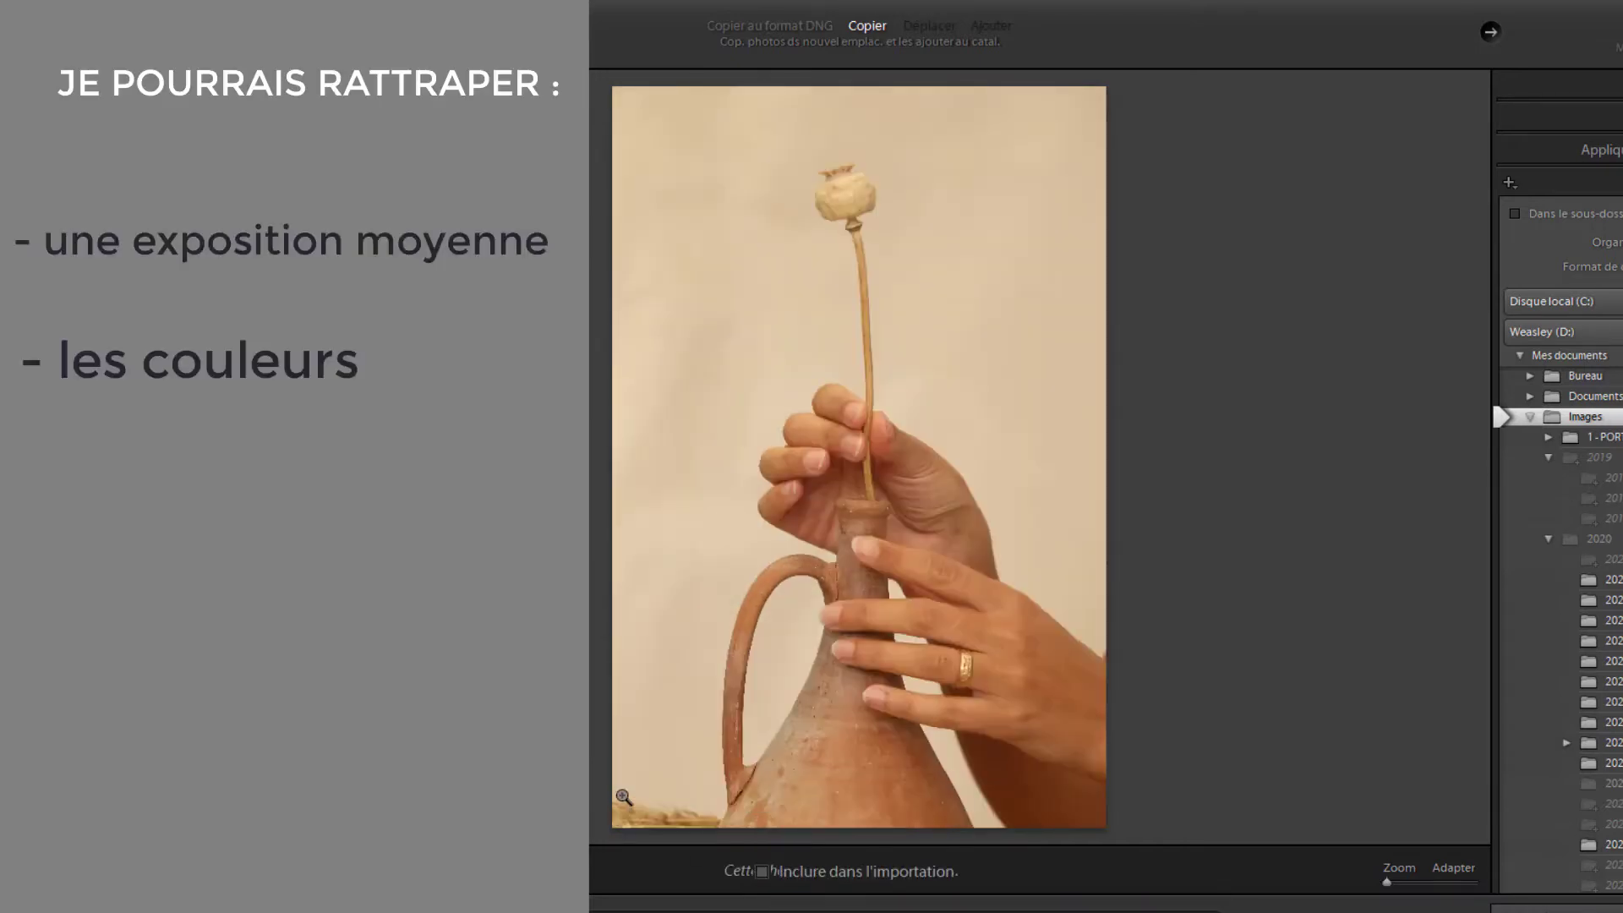
key("Right")
key("Right")
key("Right")
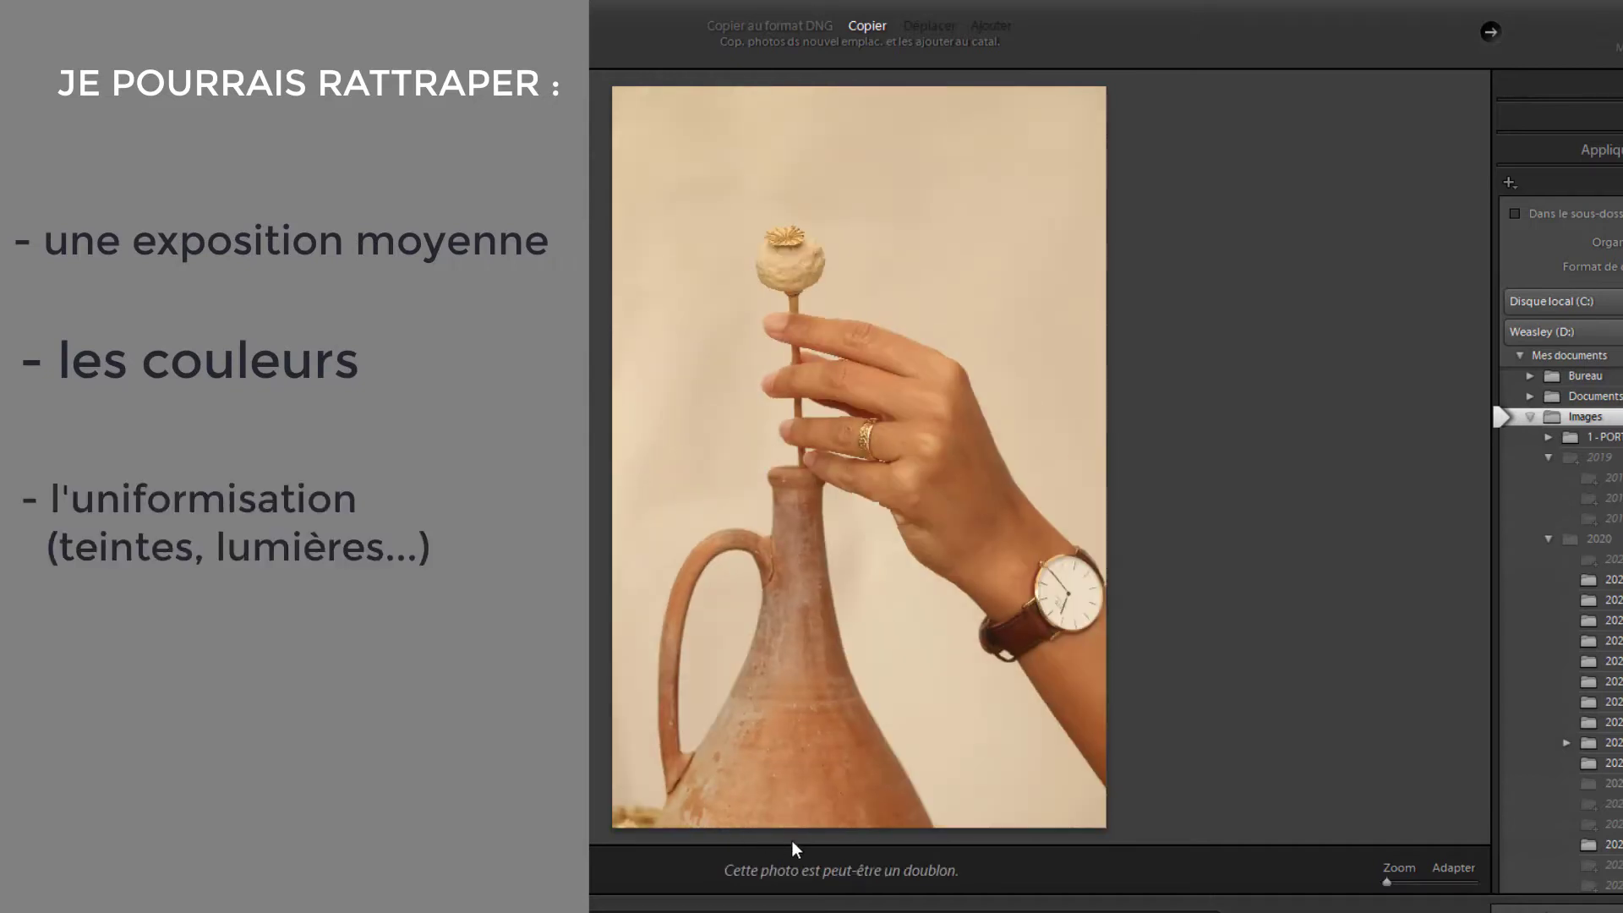
key("Right")
key("Right")
key("Right")
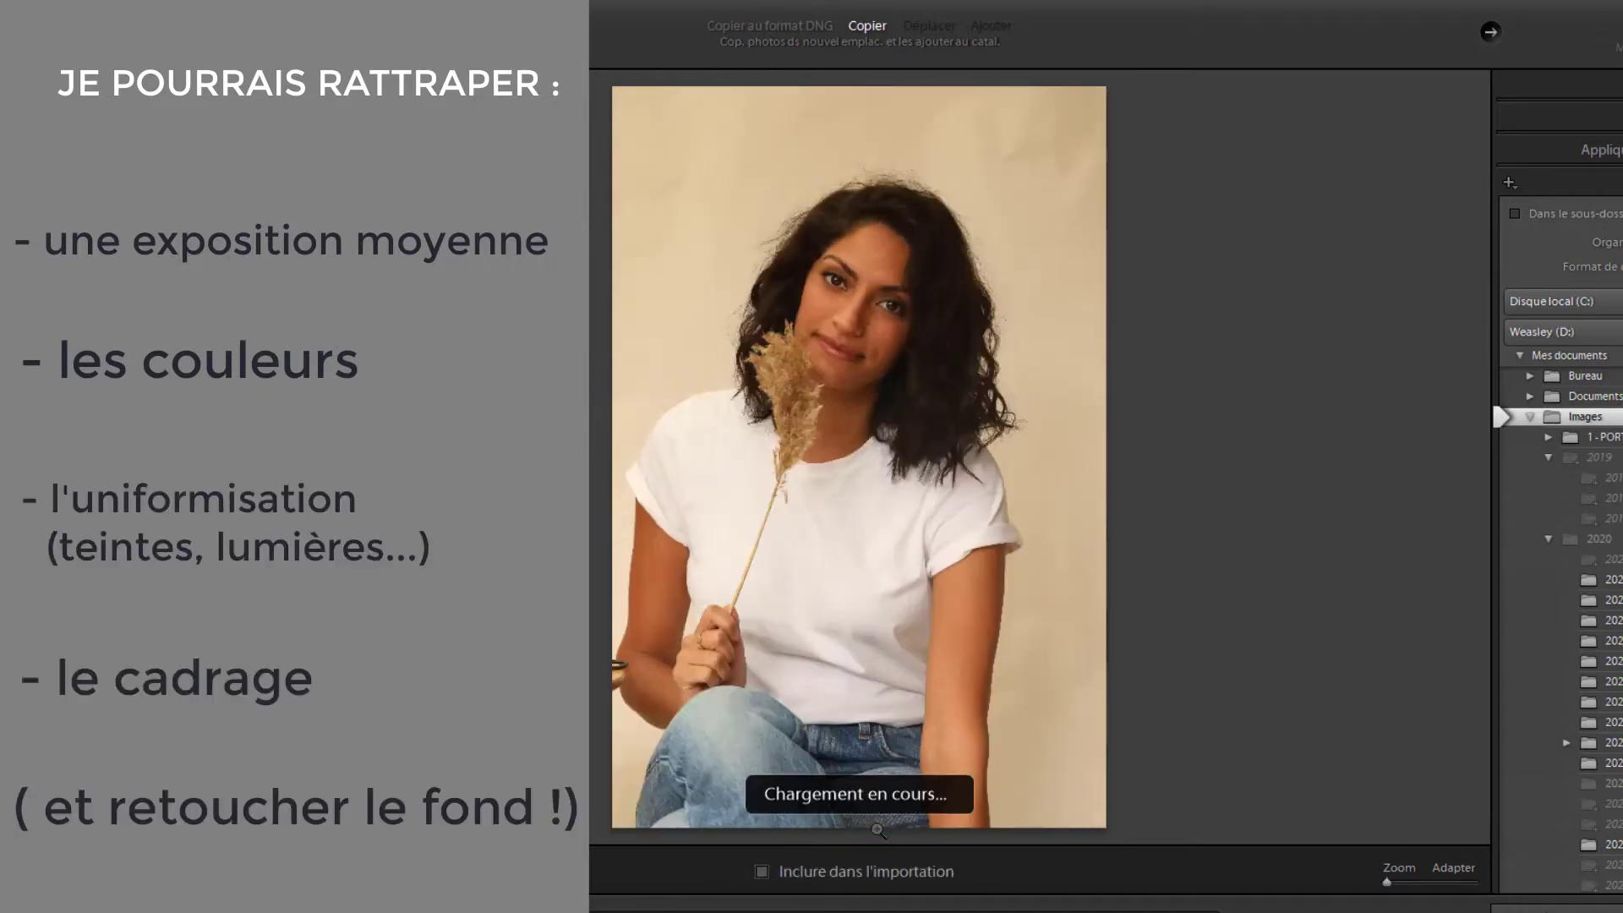
Include the seated portrait with the dried-flower bouquet in the import and run the import
key("Right")
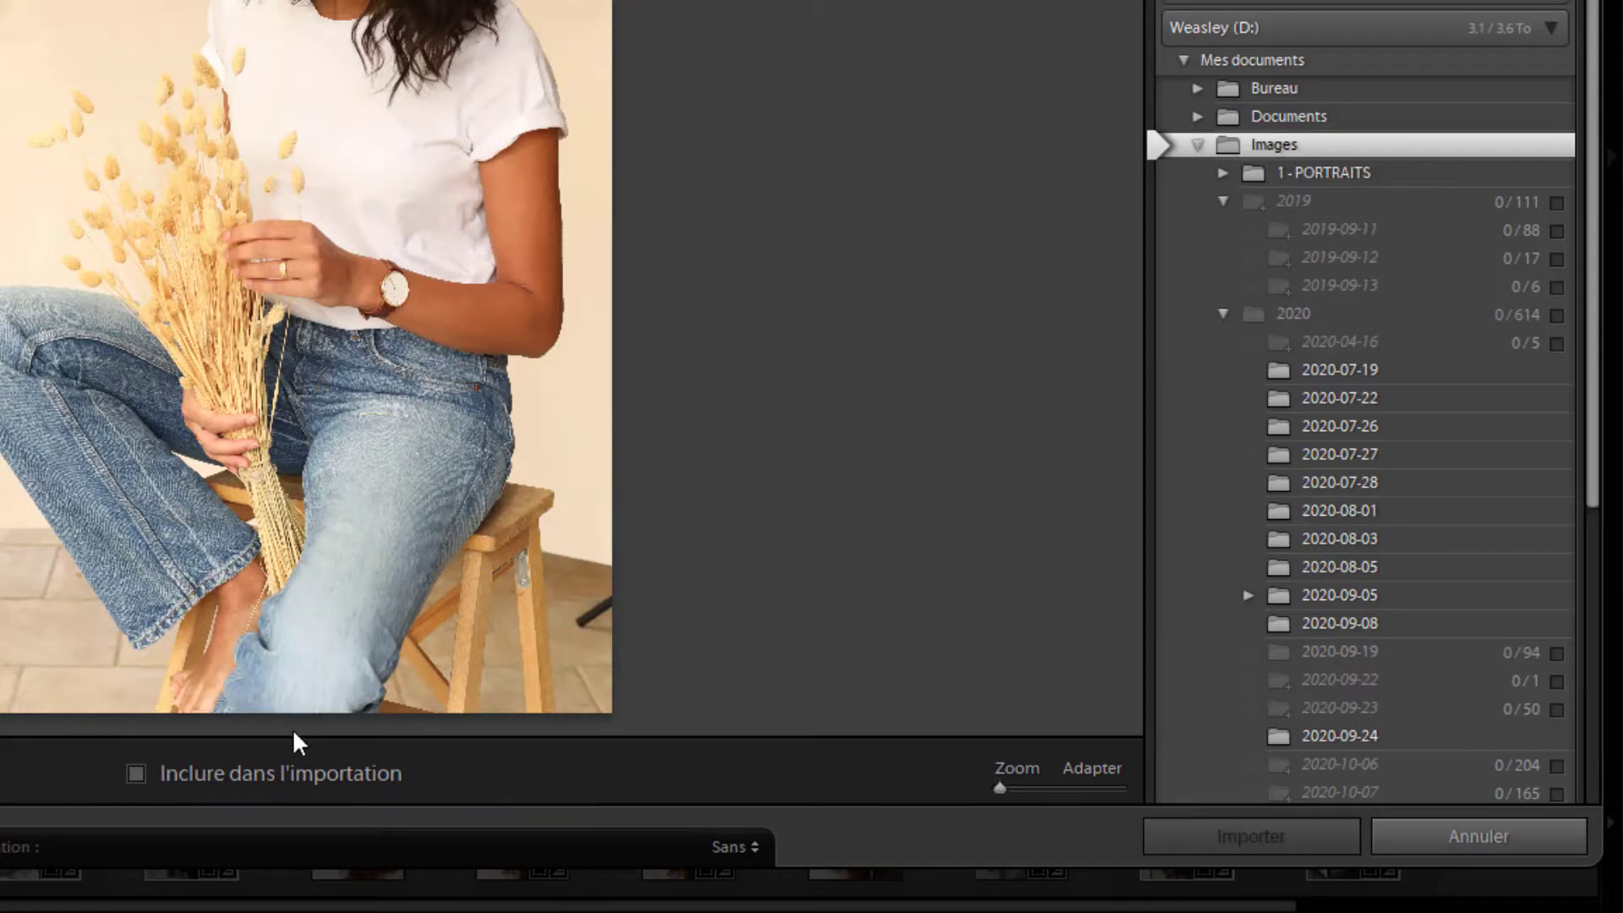
left_click(268, 786)
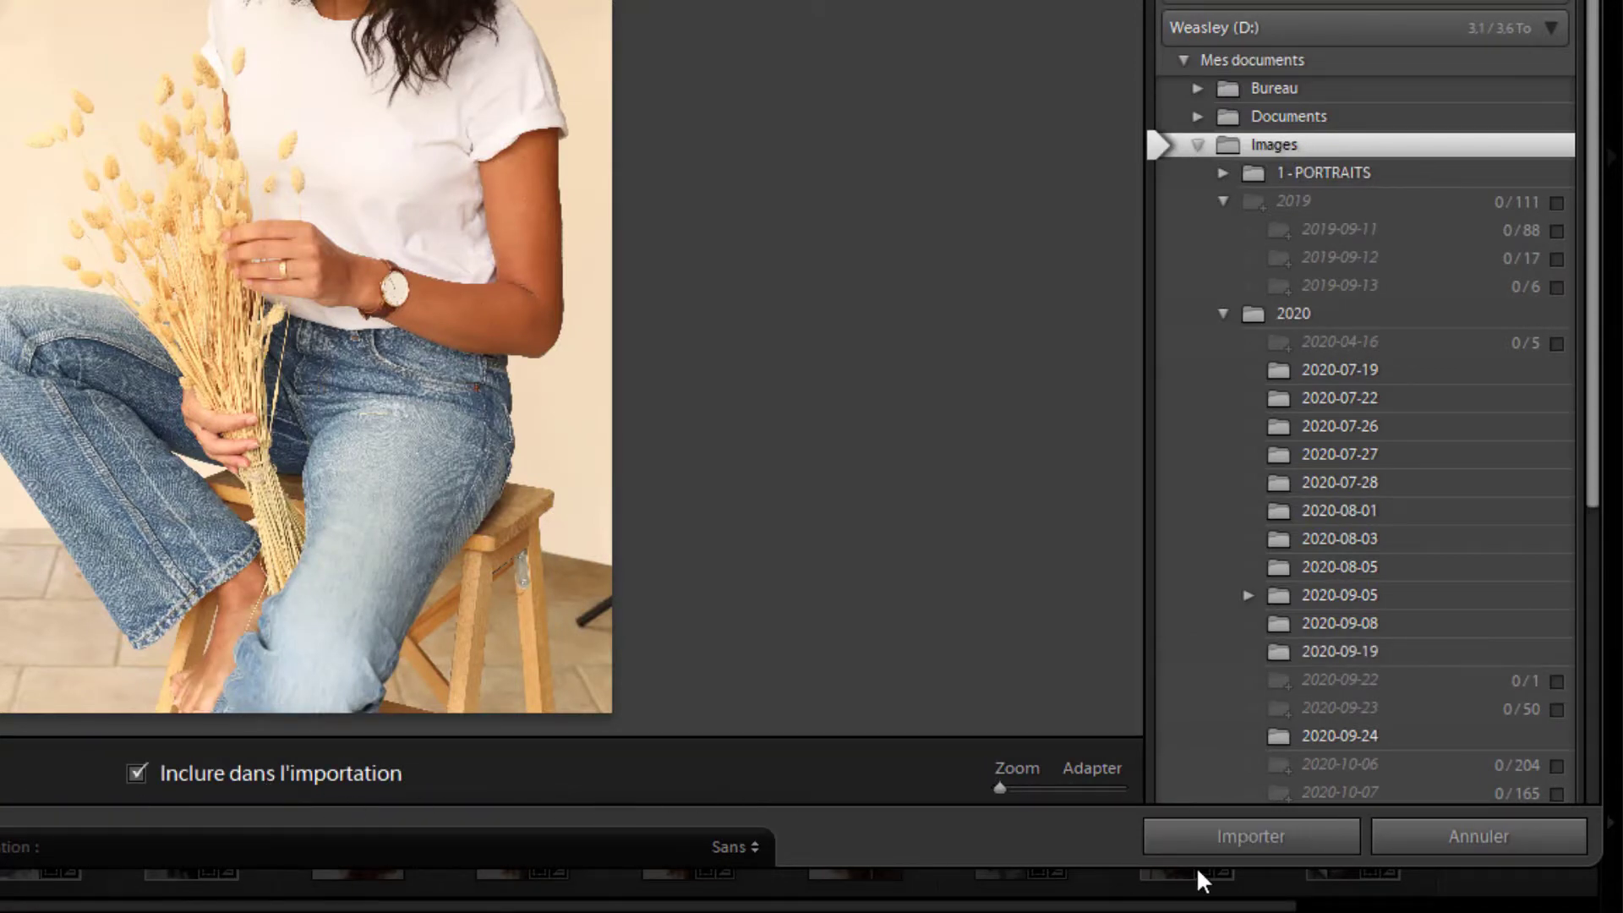
left_click(1243, 841)
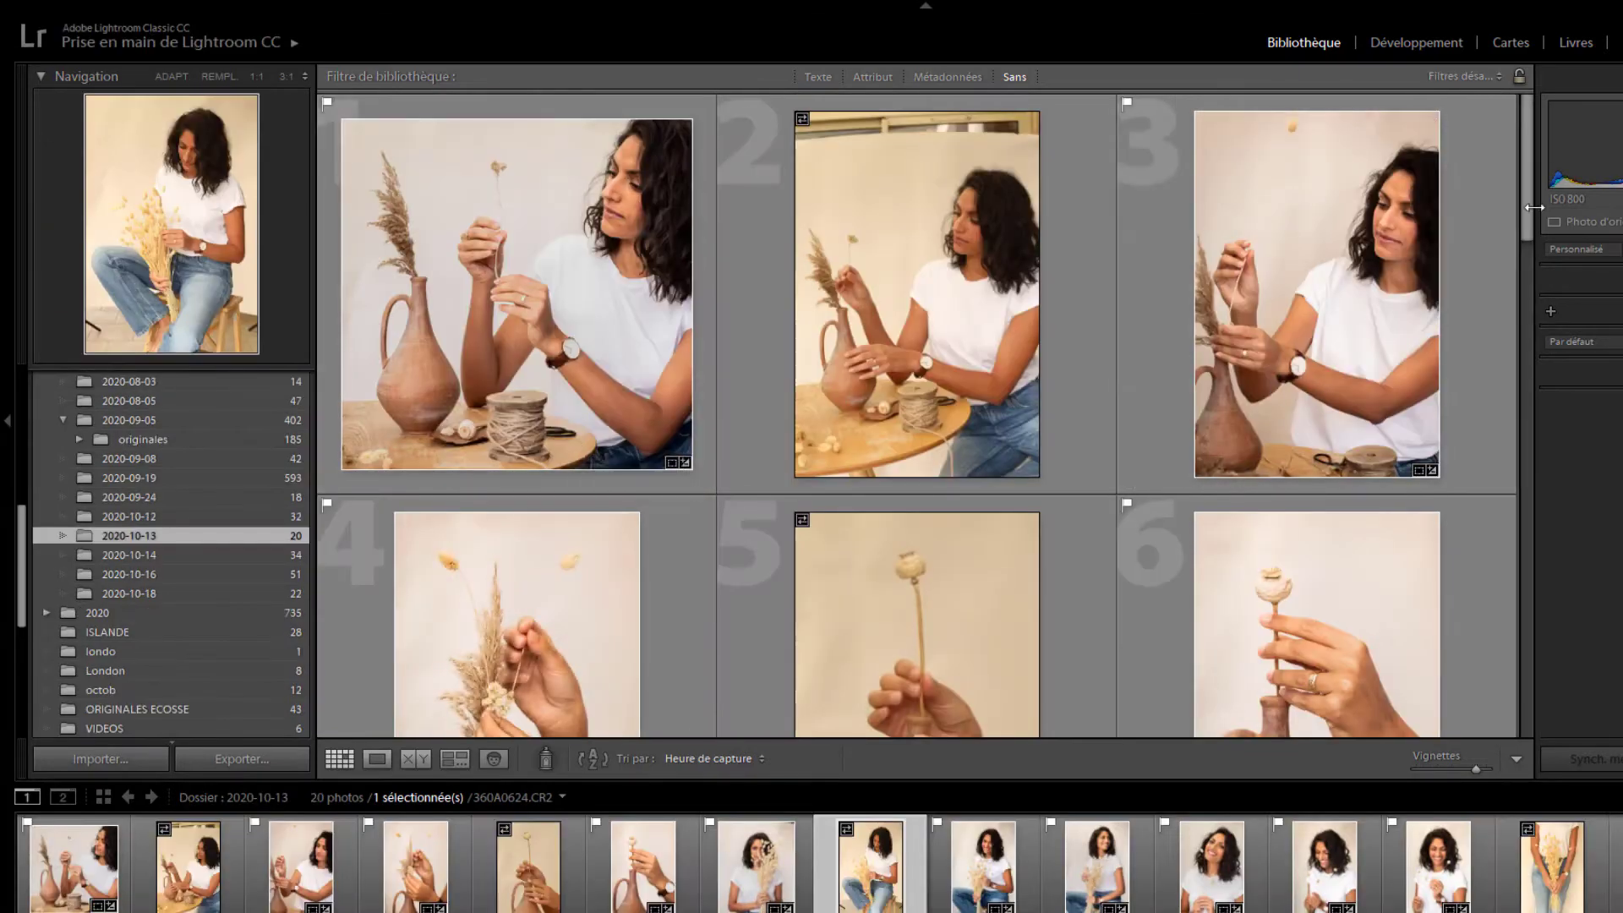
In the Develop module, set photo 360A0642.CR2 to temperature 5030, tint +11, whites +33 and highlights -25
left_click_drag(1527, 219, 1494, 671)
left_click_drag(1494, 671, 1503, 732)
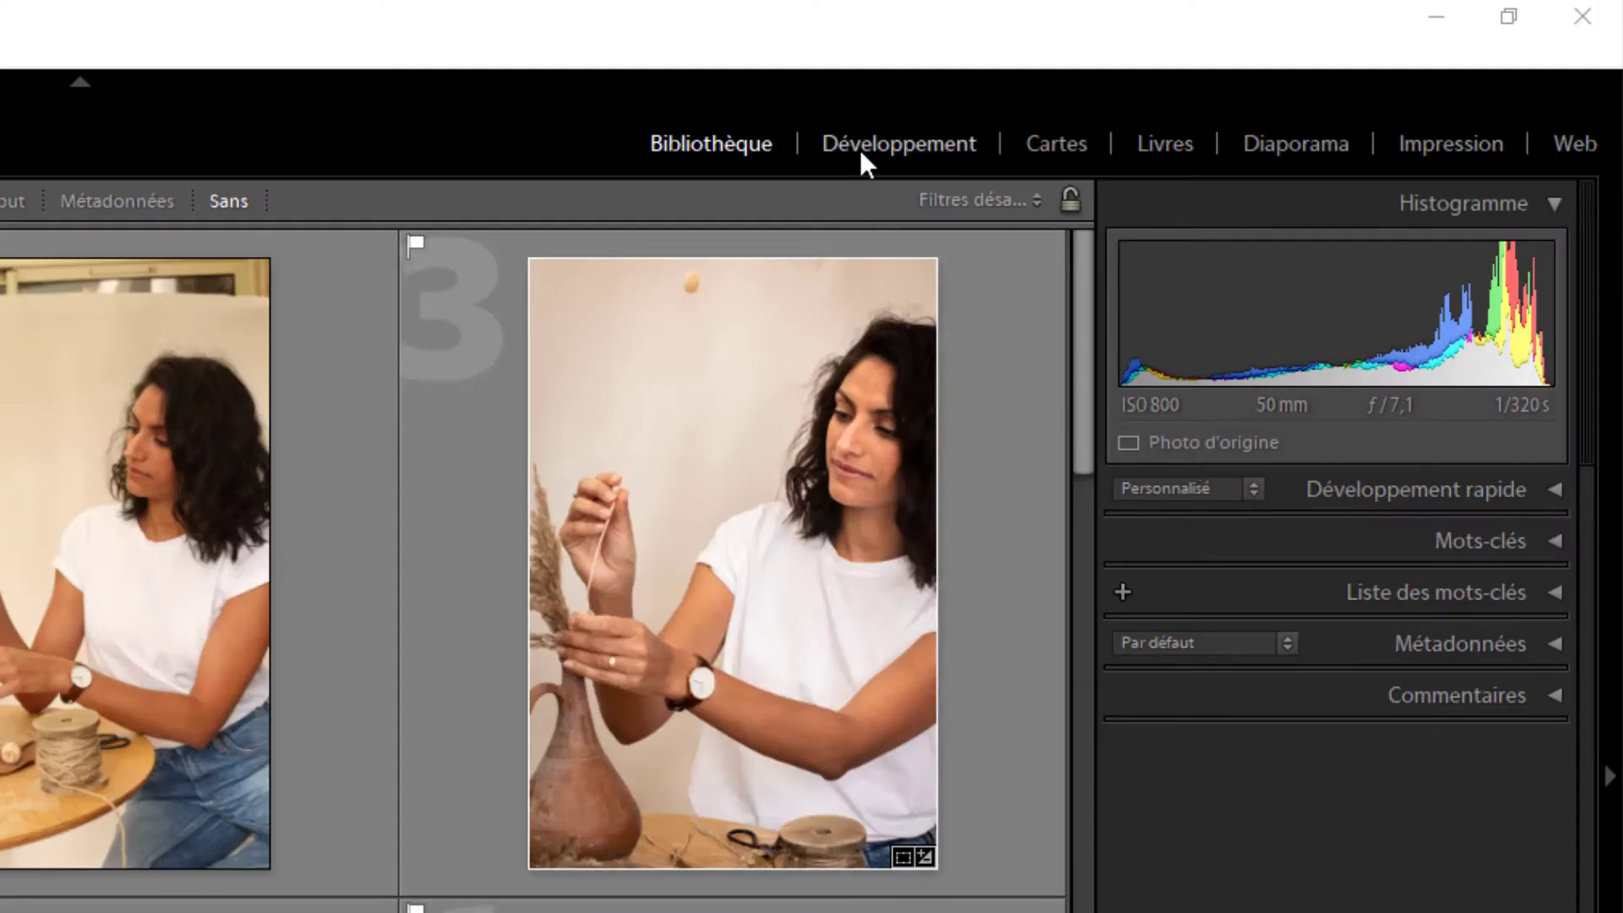
left_click(864, 145)
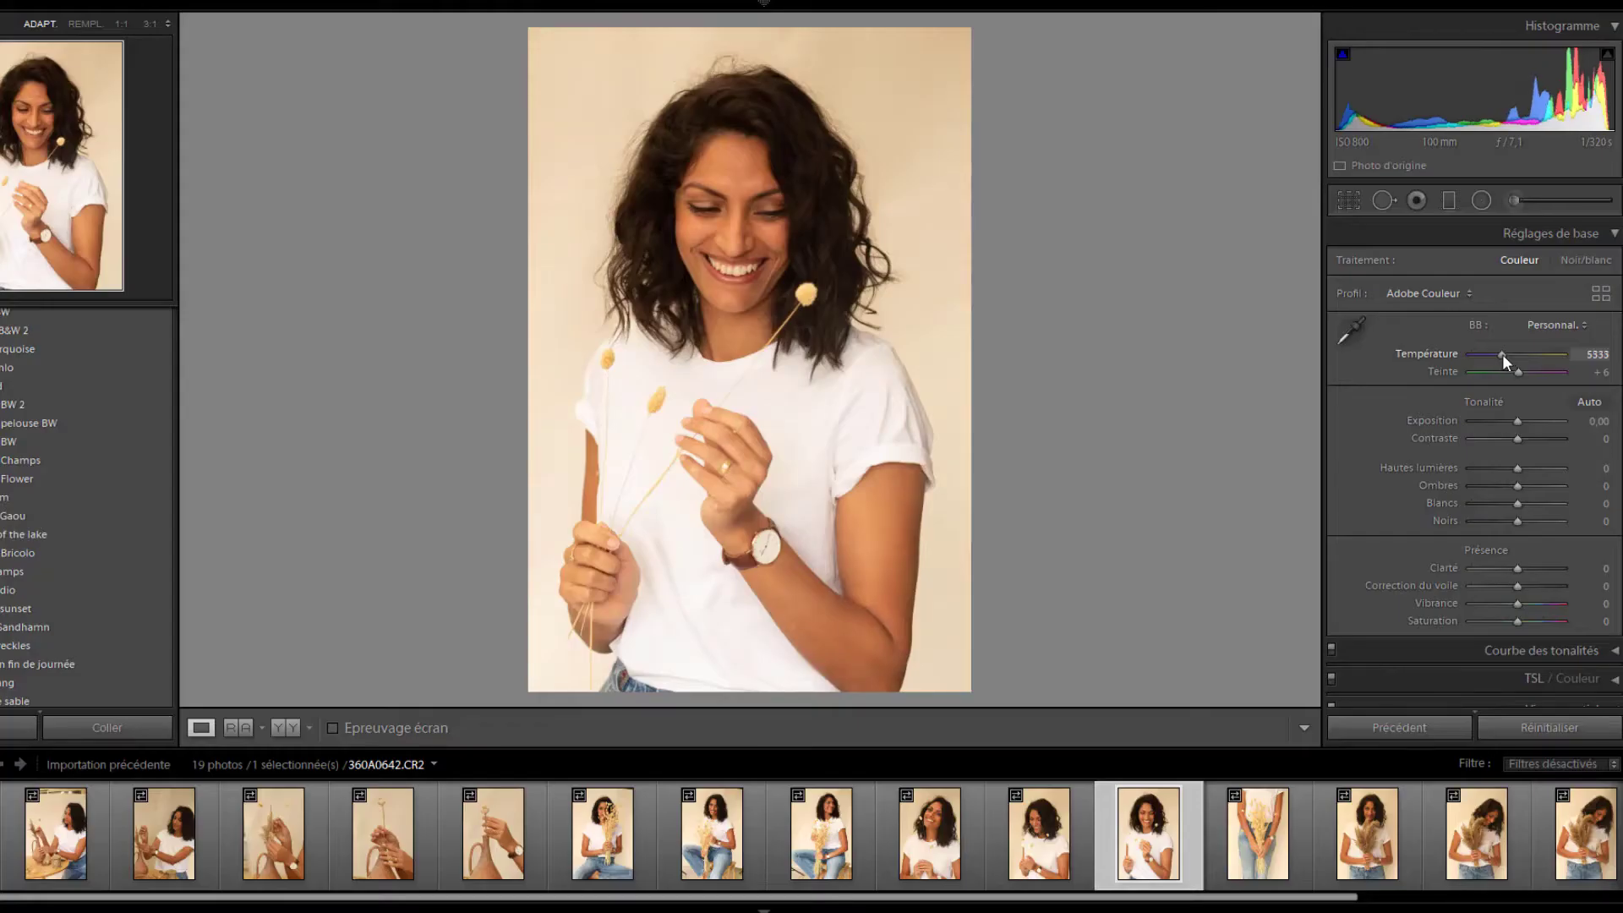
left_click_drag(1503, 354, 1519, 372)
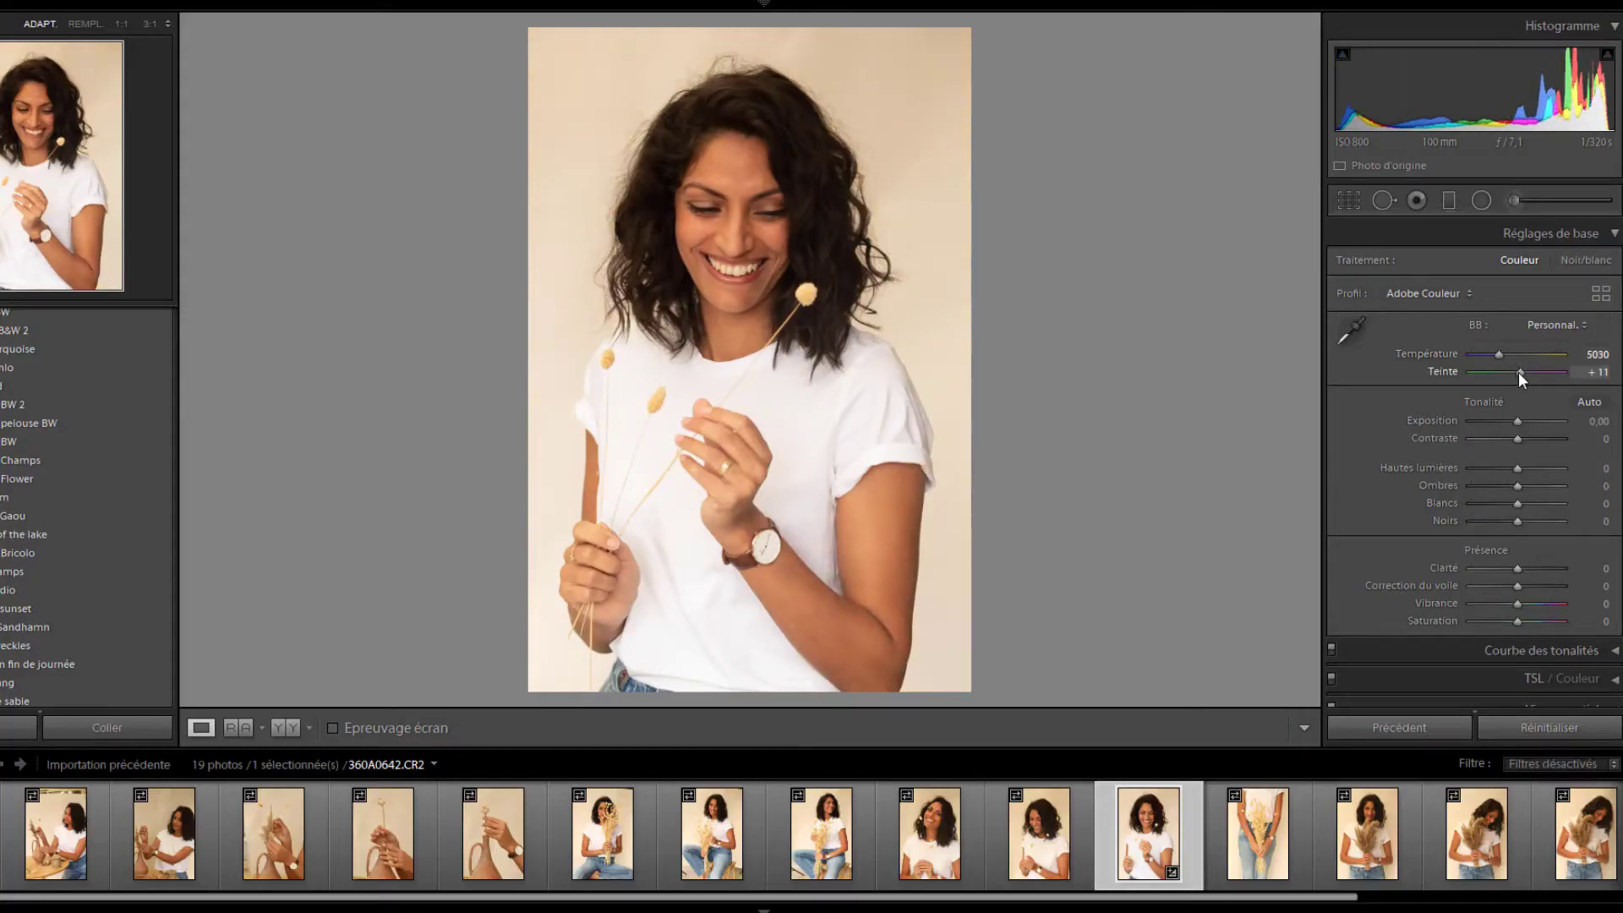
left_click_drag(1529, 503, 1505, 469)
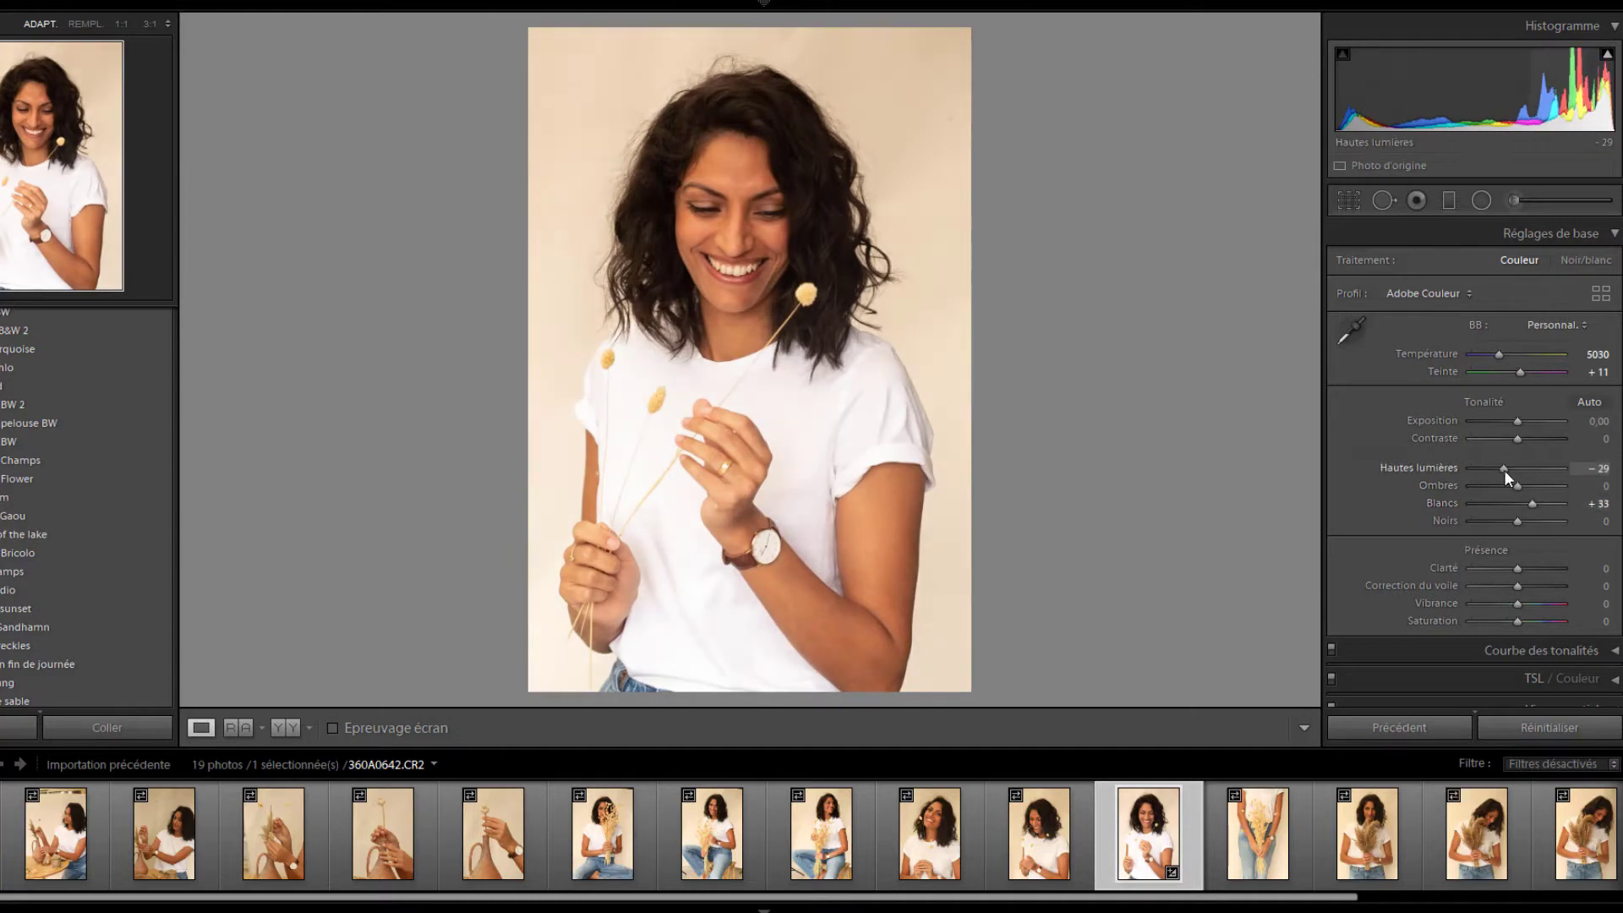
Add a diagonal graduated filter across the portrait, set its exposure, saturation and clarity to 0, and adjust its shadows, contrast and whites
left_click(1449, 200)
left_click_drag(873, 210, 671, 546)
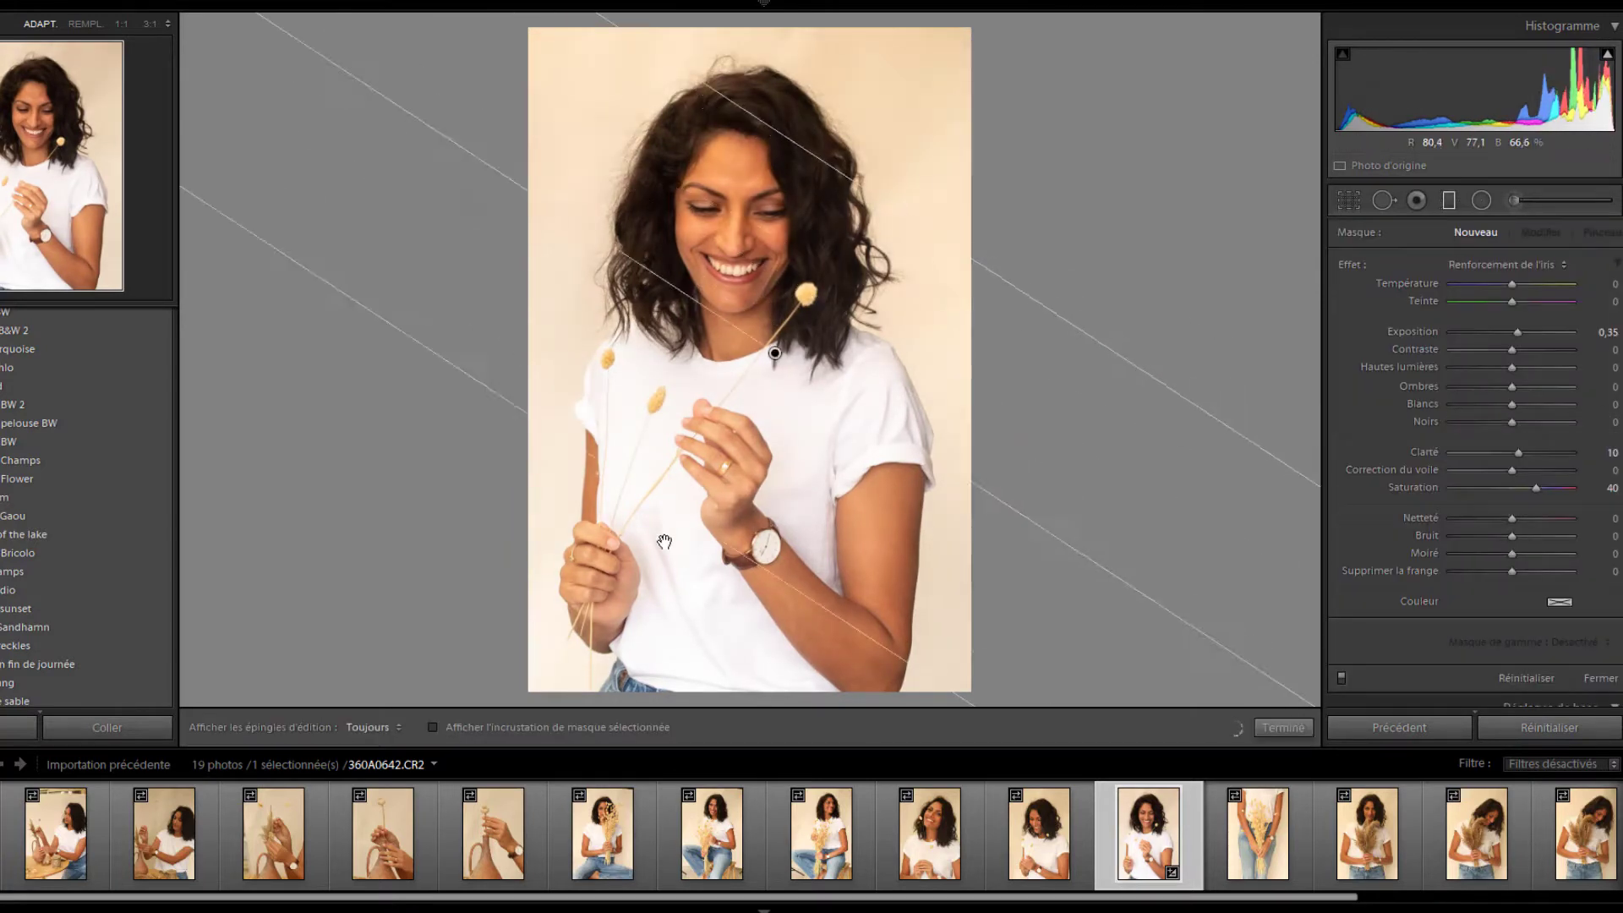
left_click(1606, 333)
type("0")
left_click(1608, 489)
type("0")
left_click(1608, 454)
type("0")
left_click_drag(1527, 386, 1525, 387)
left_click_drag(1513, 349, 1525, 404)
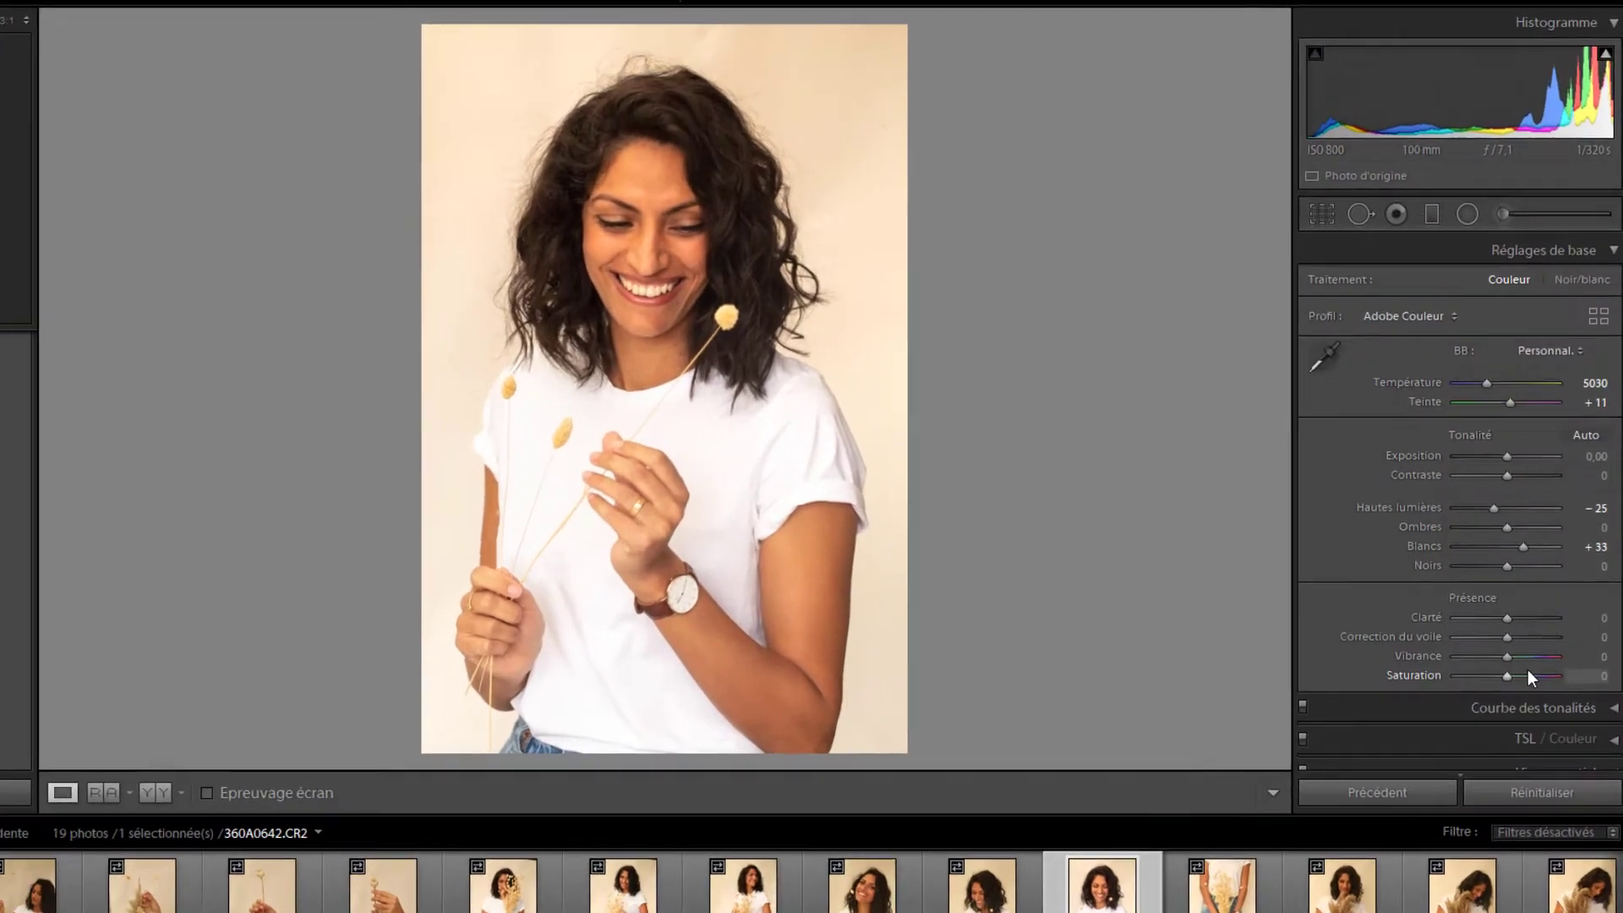
Shape the portrait's tone curve, raising the dark tones to +21 and fine-tuning the light tones and highlights
scroll(1528, 670, "down", 5)
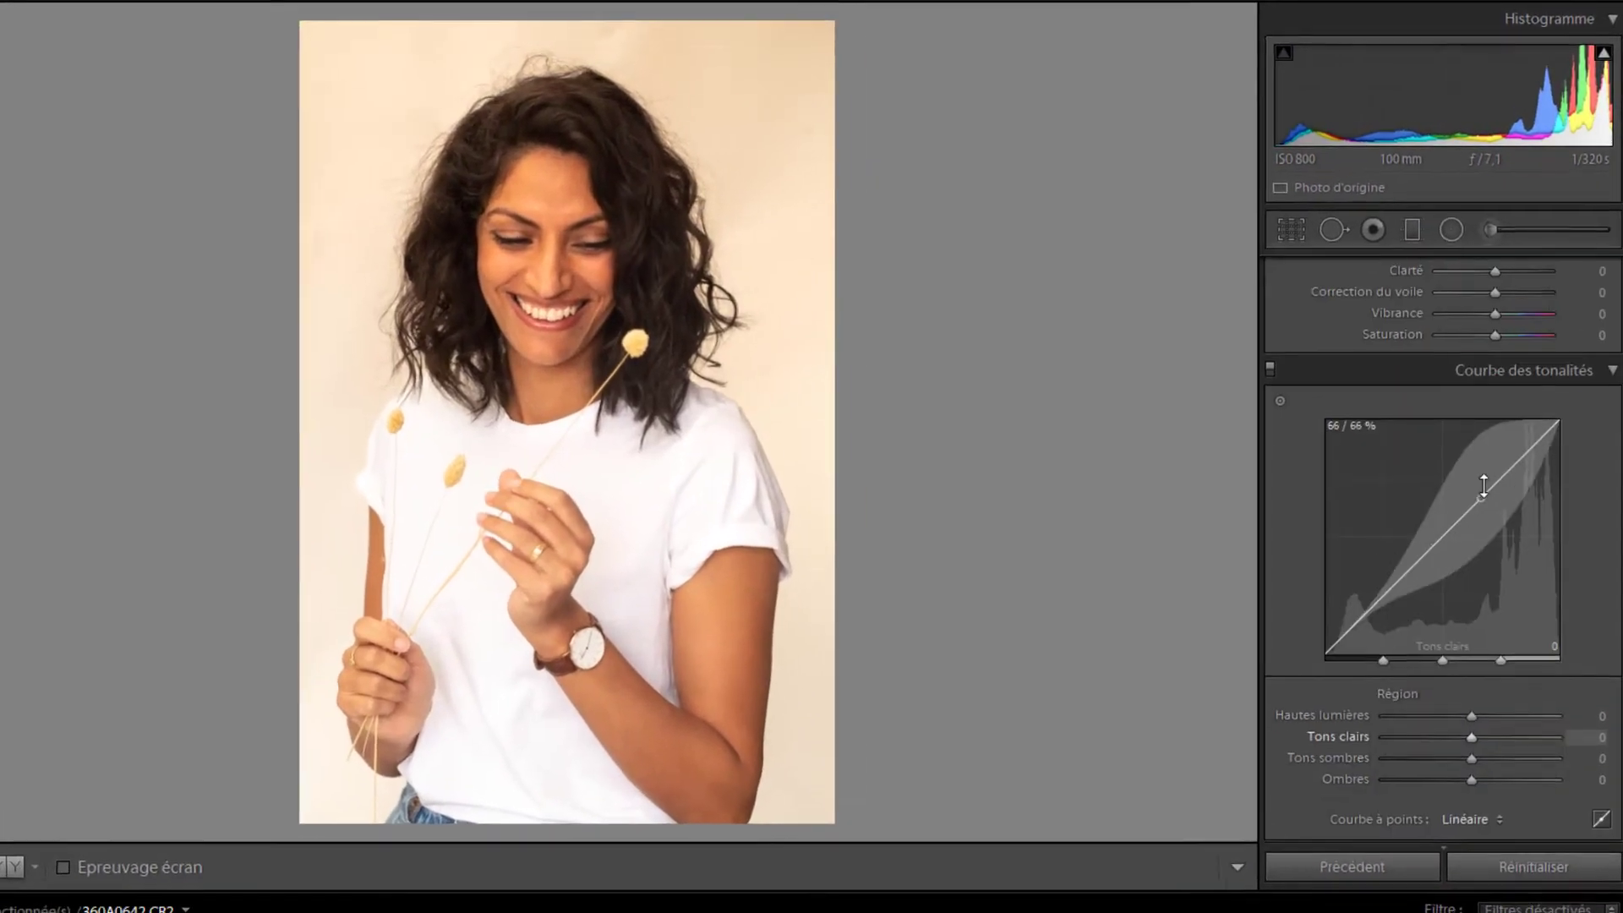
left_click_drag(1485, 493, 1485, 497)
left_click_drag(1380, 606, 1381, 591)
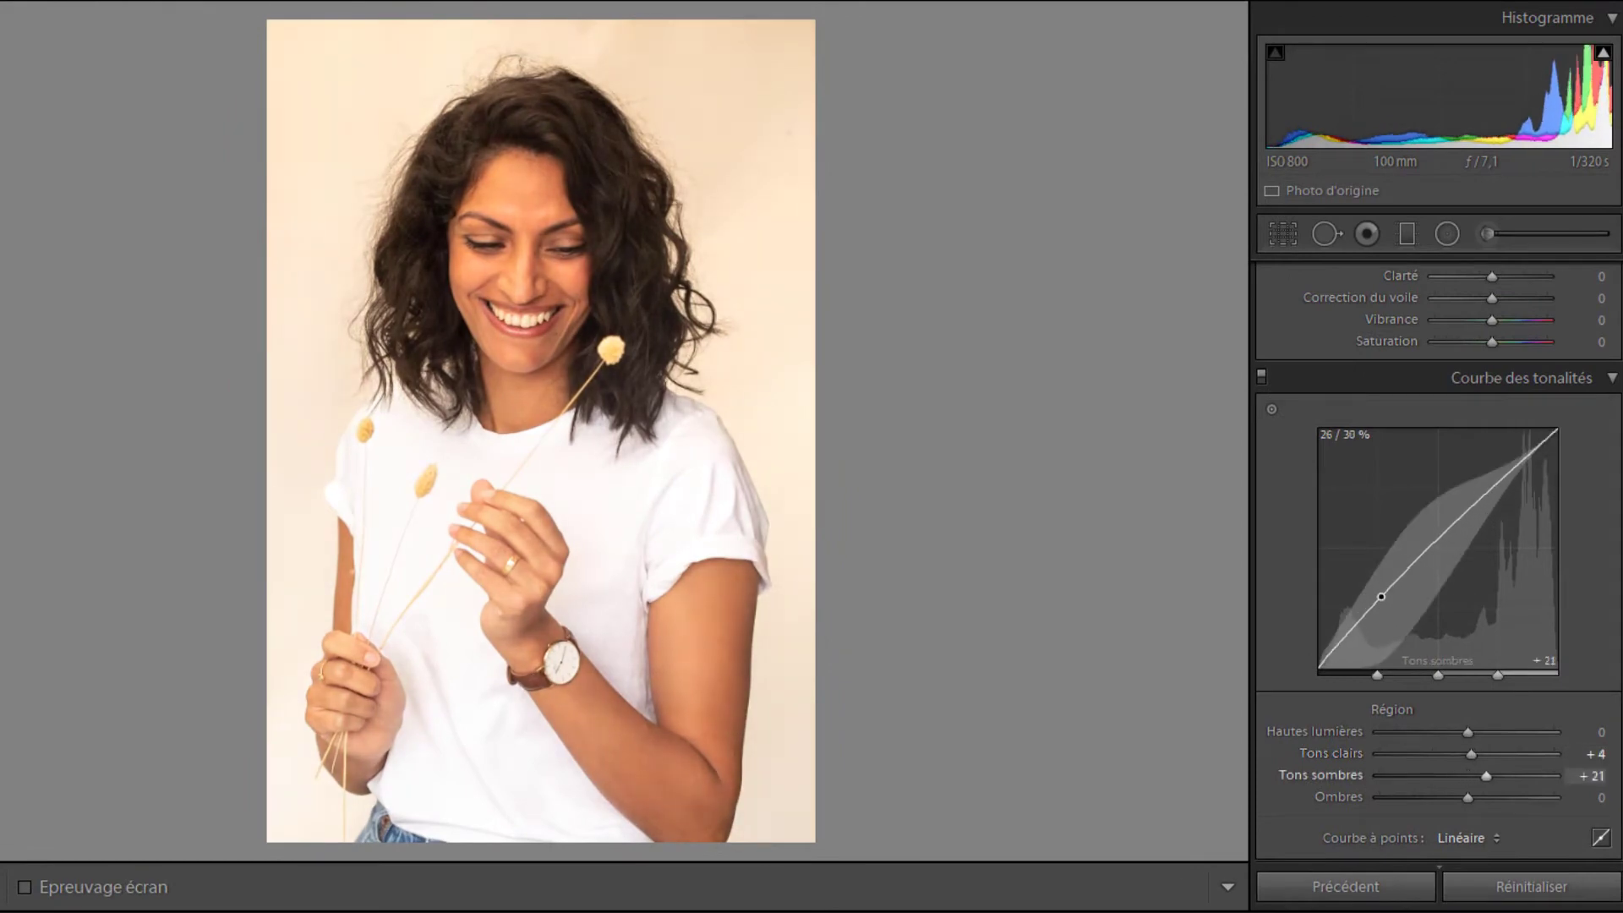
left_click_drag(1455, 519, 1455, 526)
left_click_drag(1493, 454, 1500, 454)
Activate the adjustment brush for the portrait and choose its effect preset
left_click(556, 242)
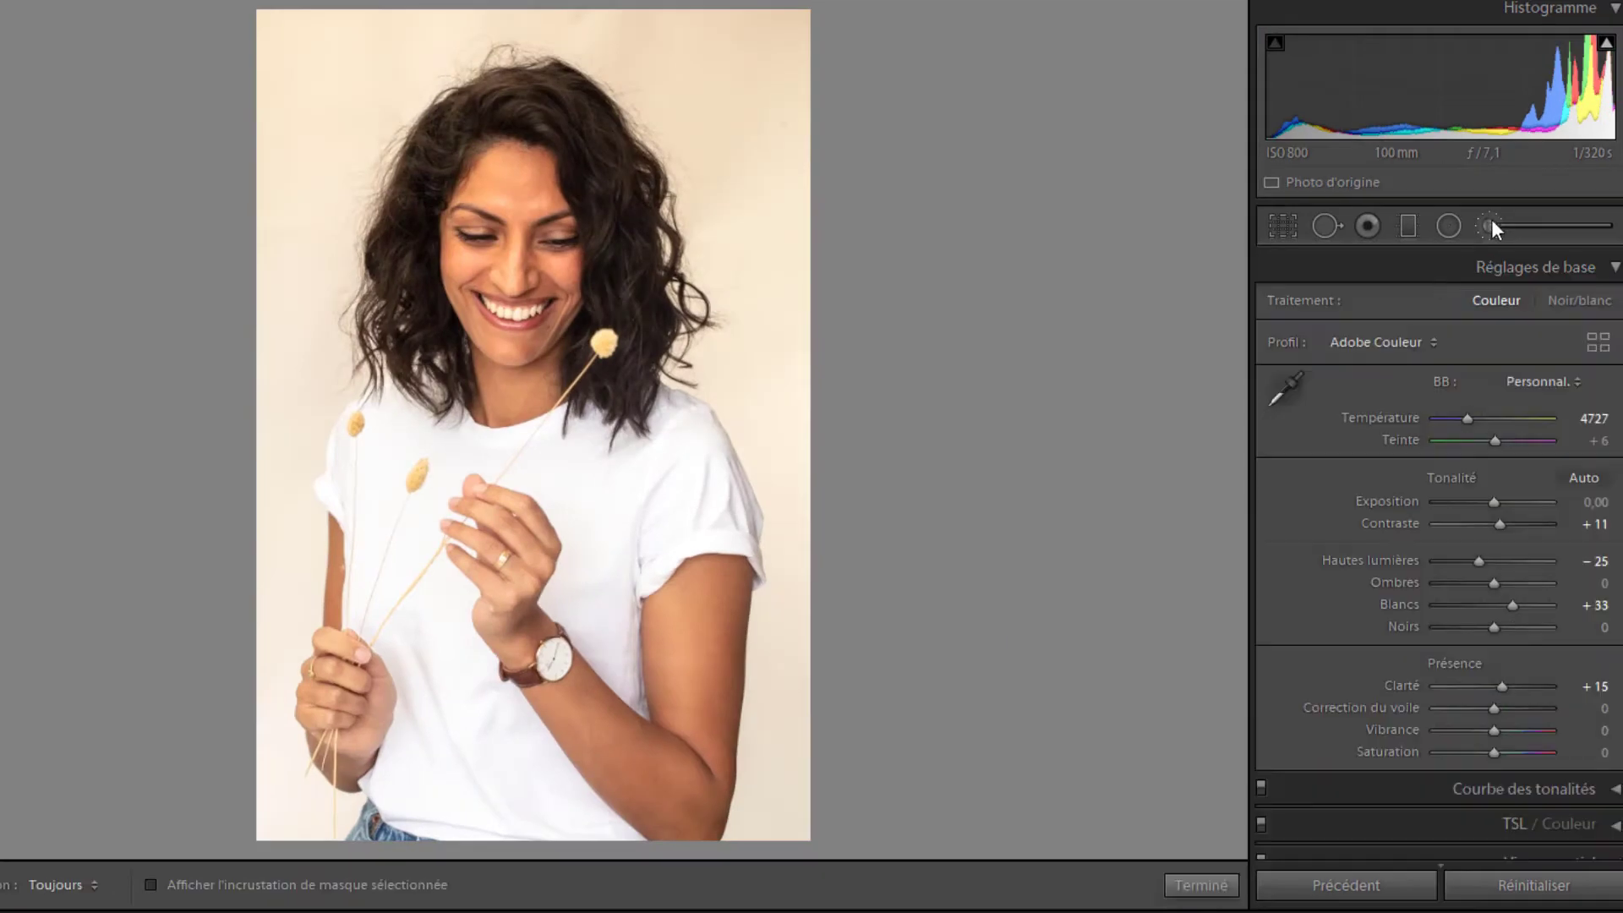
left_click(1480, 306)
left_click(1199, 460)
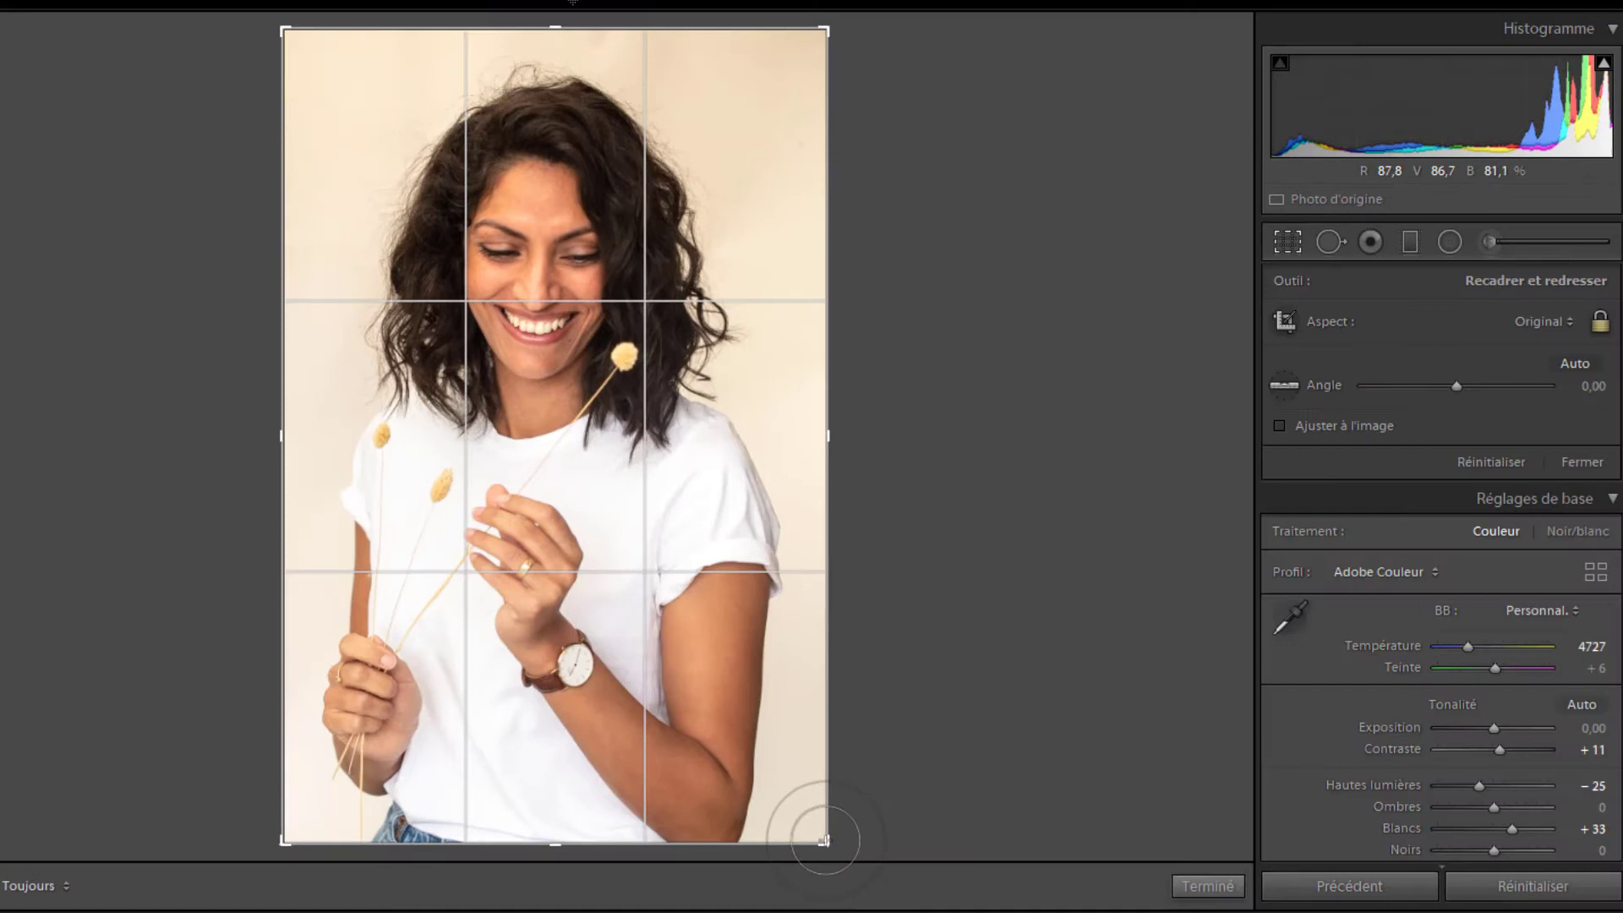
Crop the portrait slightly tighter from its lower-right corner and adjust its orange and yellow tones in the TSL colour settings
left_click_drag(824, 841, 812, 834)
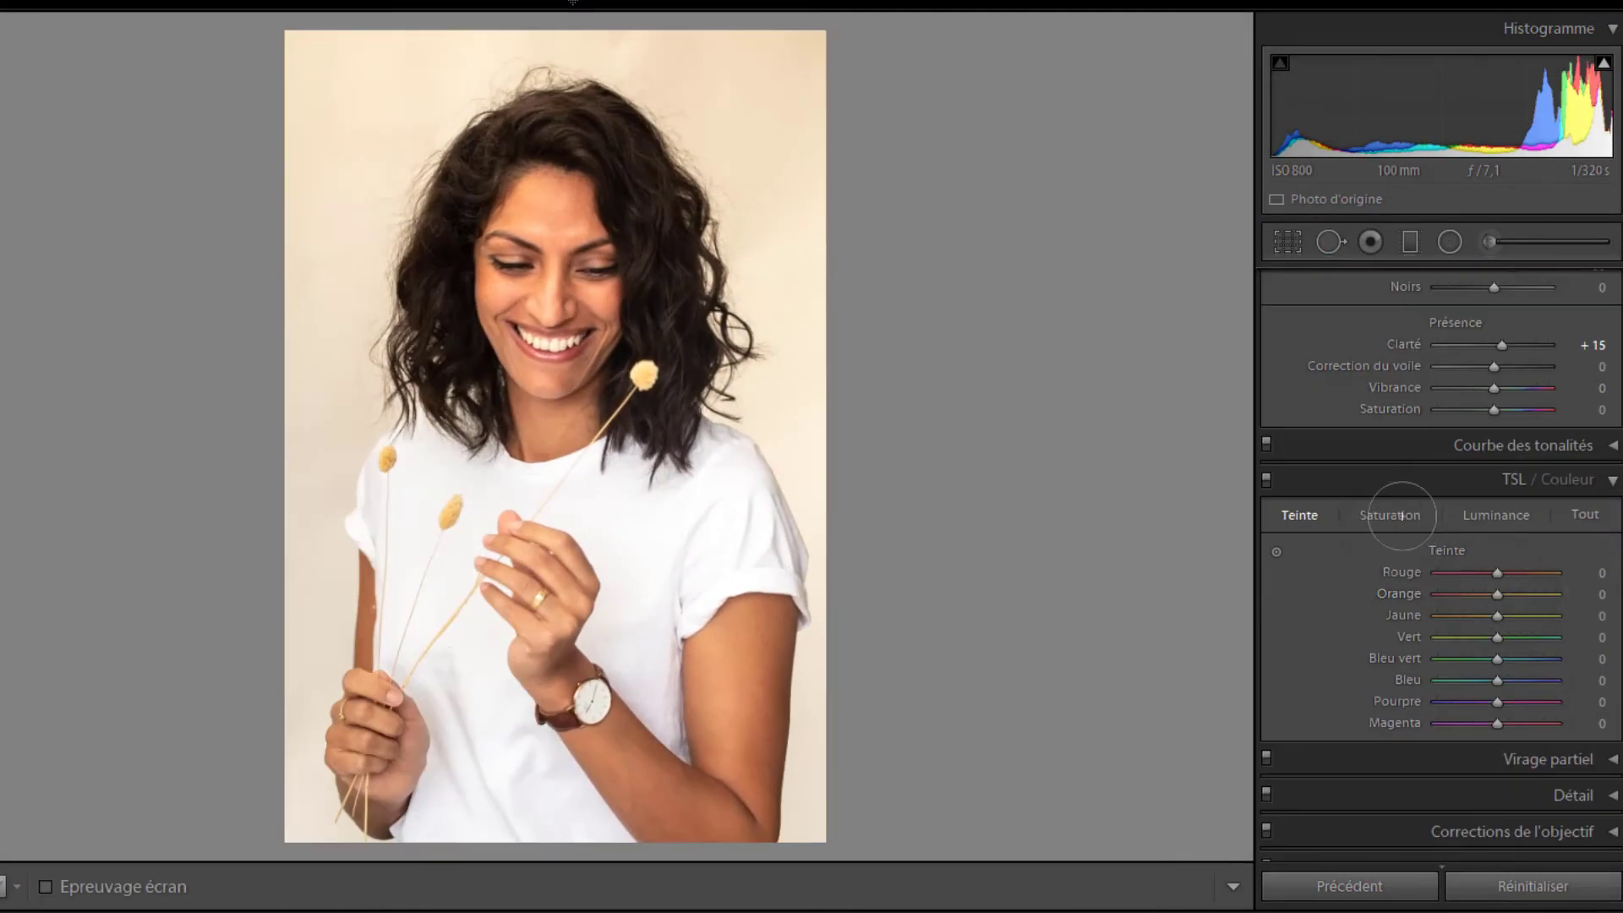
mouse_move(1498, 594)
left_mouse_down()
mouse_move(1482, 615)
mouse_move(1371, 601)
mouse_move(1470, 621)
mouse_move(1501, 591)
mouse_move(1477, 591)
mouse_move(1507, 591)
mouse_move(1478, 589)
mouse_move(1501, 585)
mouse_move(1508, 615)
mouse_move(1488, 614)
mouse_move(1560, 615)
mouse_move(1458, 614)
mouse_move(1565, 616)
mouse_move(1463, 615)
mouse_move(1503, 612)
left_mouse_up()
left_click(1496, 515)
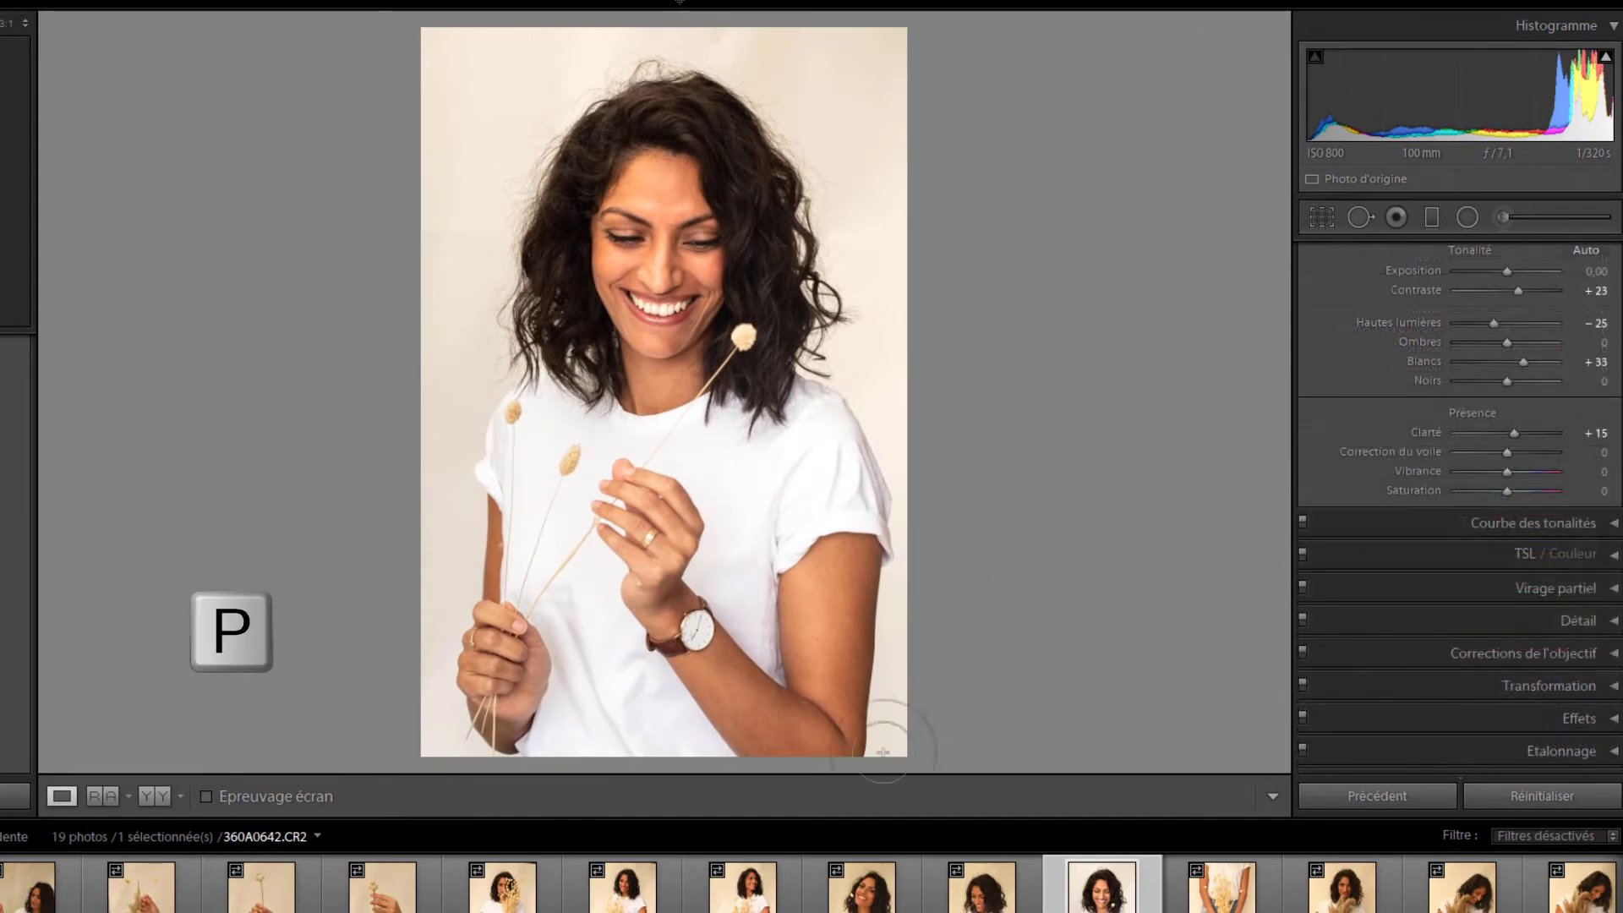
Flag the edited portrait as a pick and compare its before and after versions side by side
key("p")
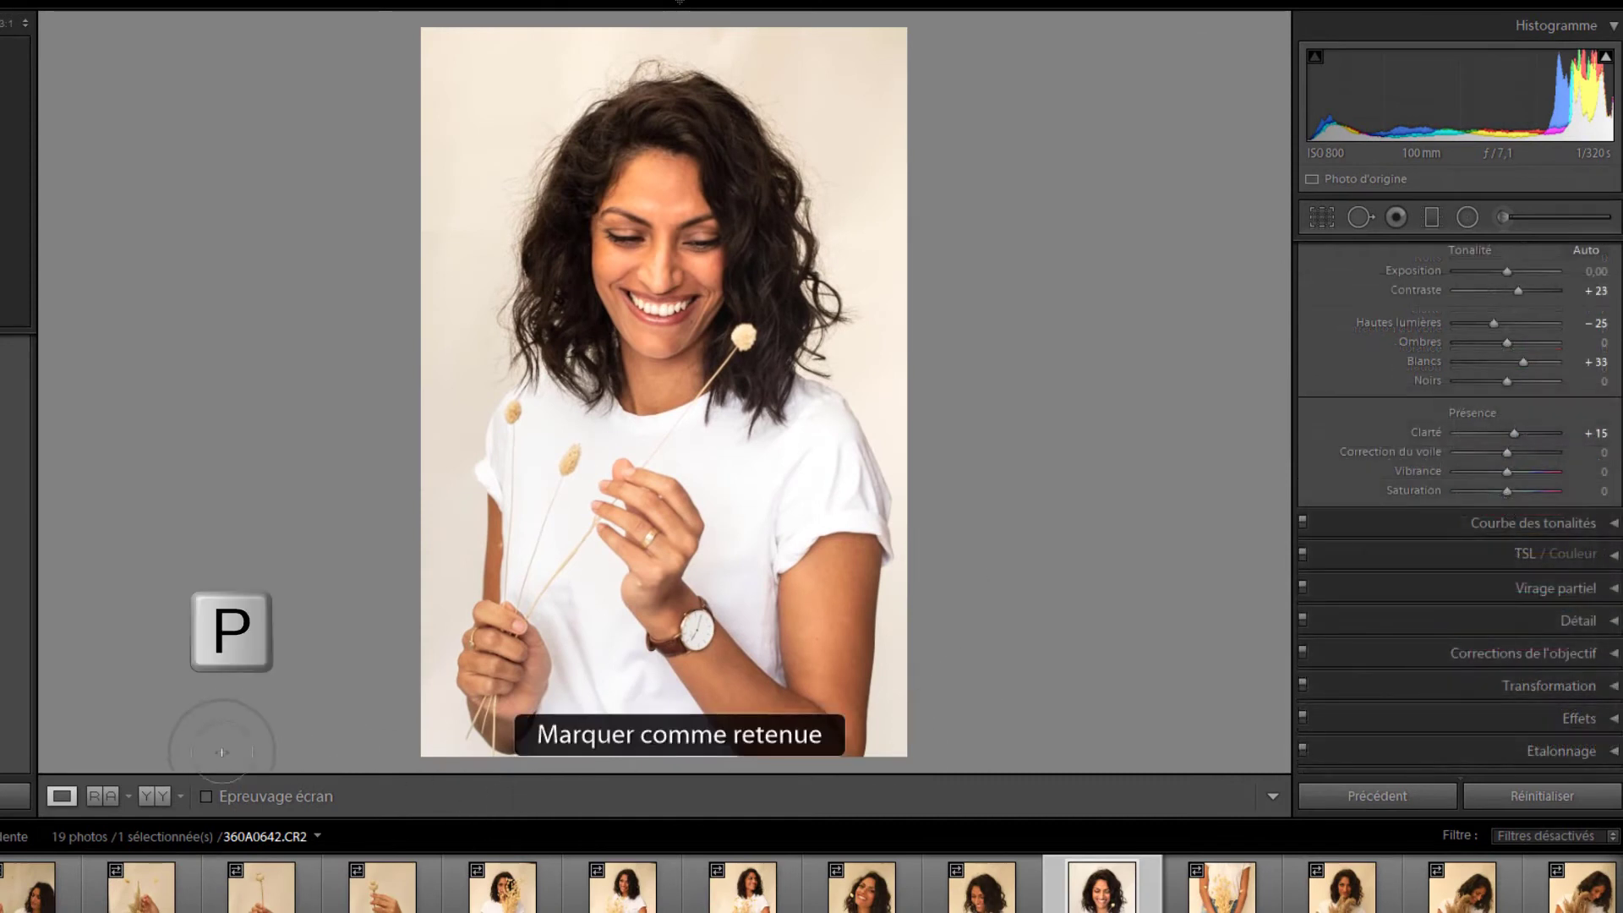
left_click(154, 795)
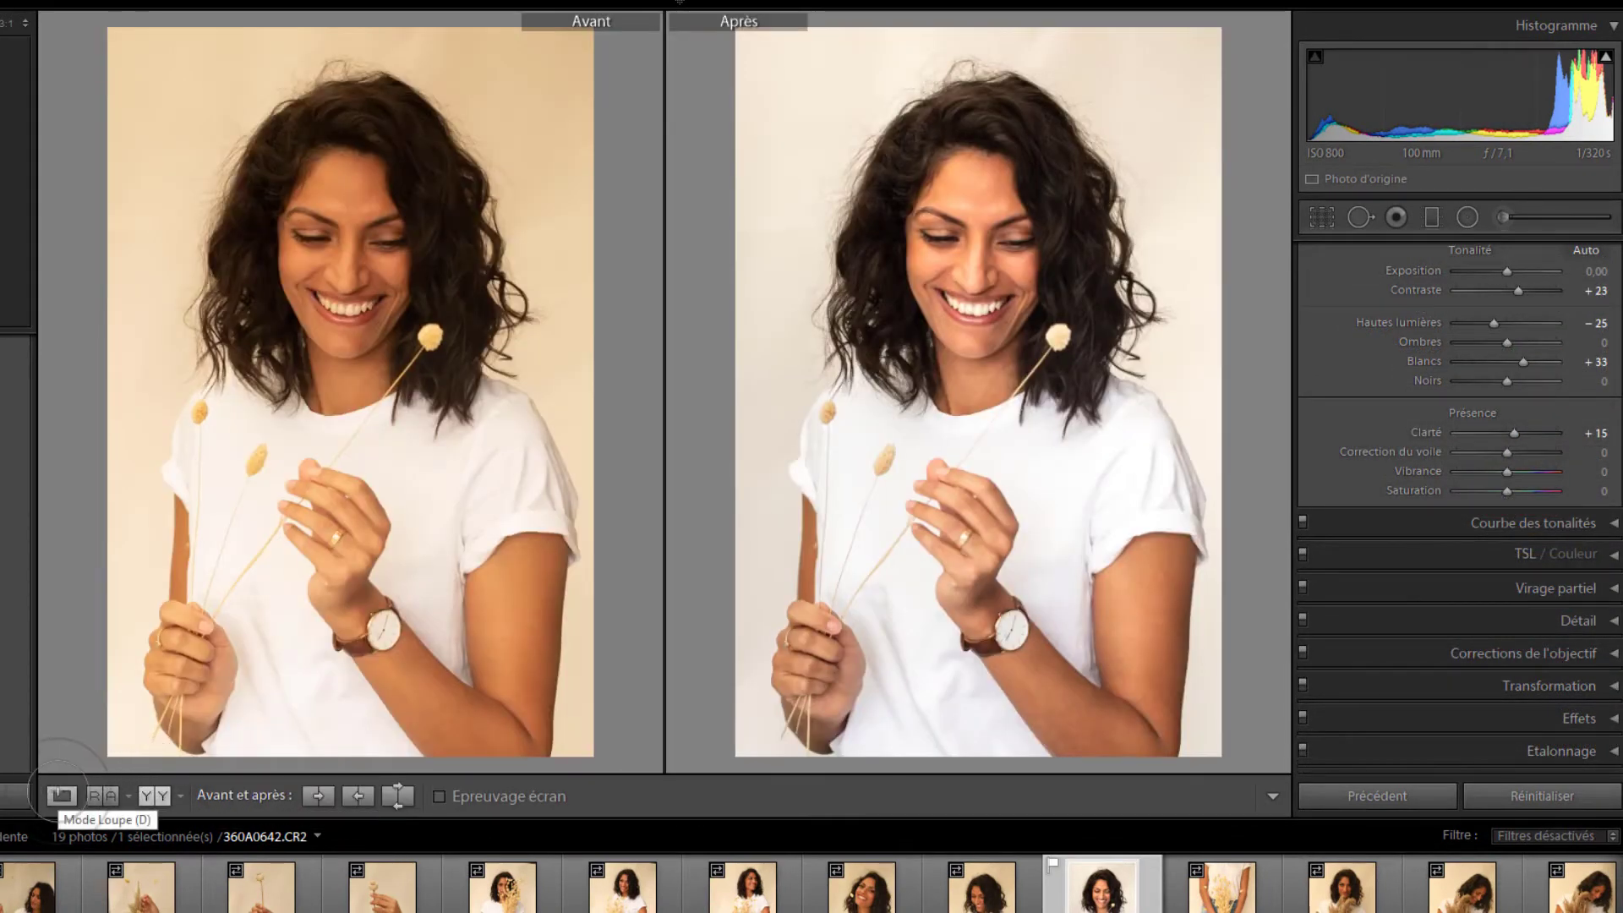
left_click(61, 796)
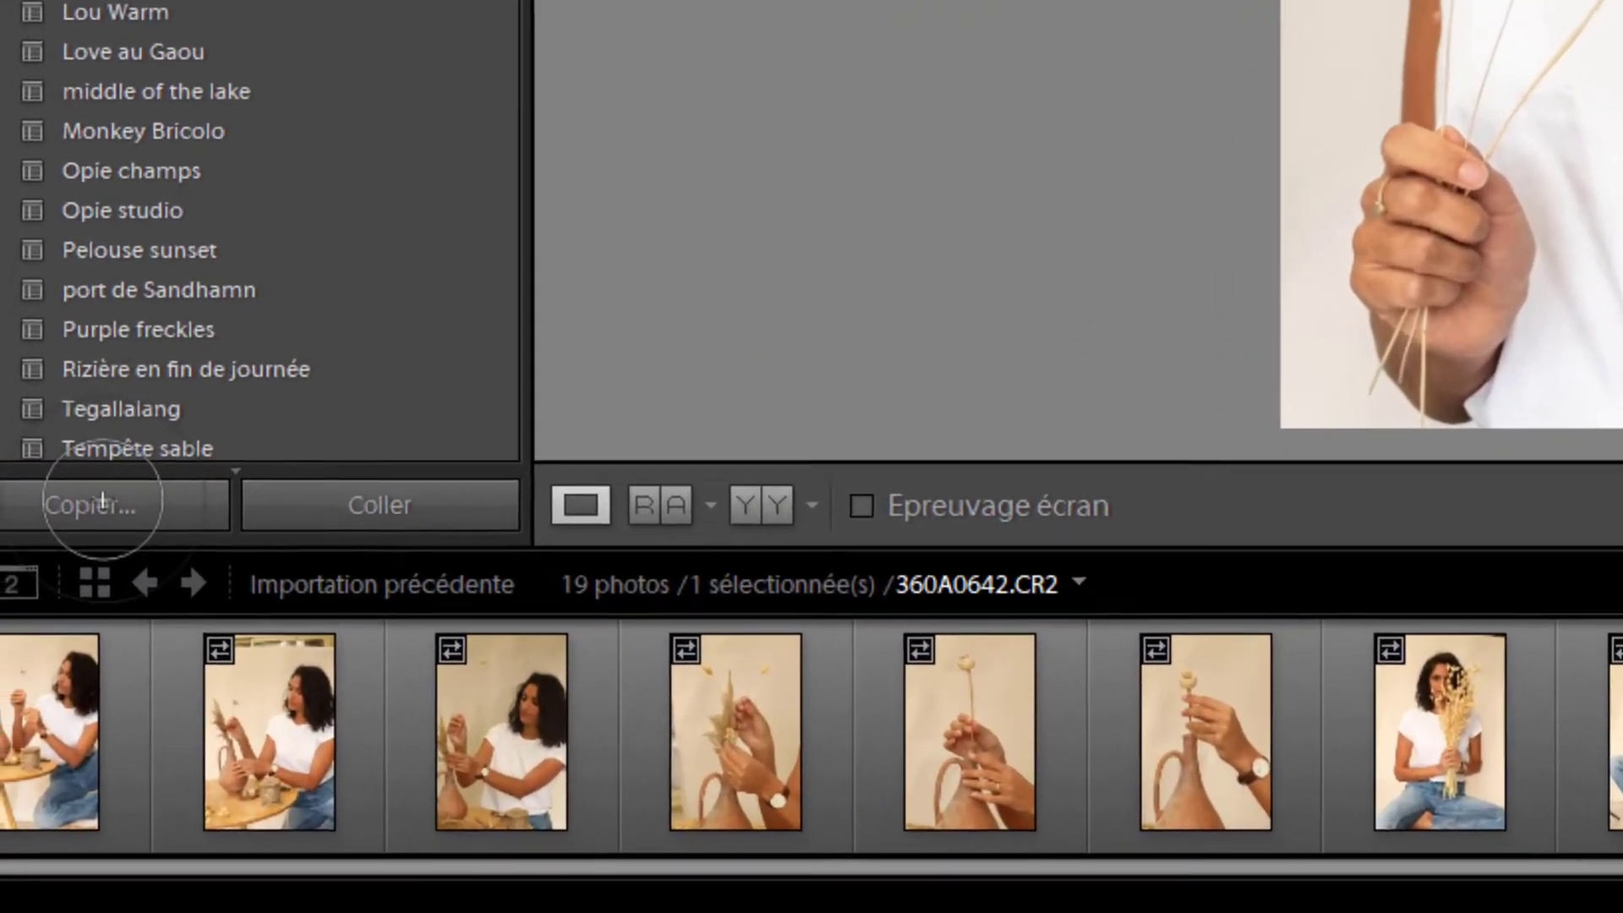
Copy the portrait's checked develop settings, including local adjustments and crop, and apply them to the standing portrait with the pampas bouquet
left_click(102, 501)
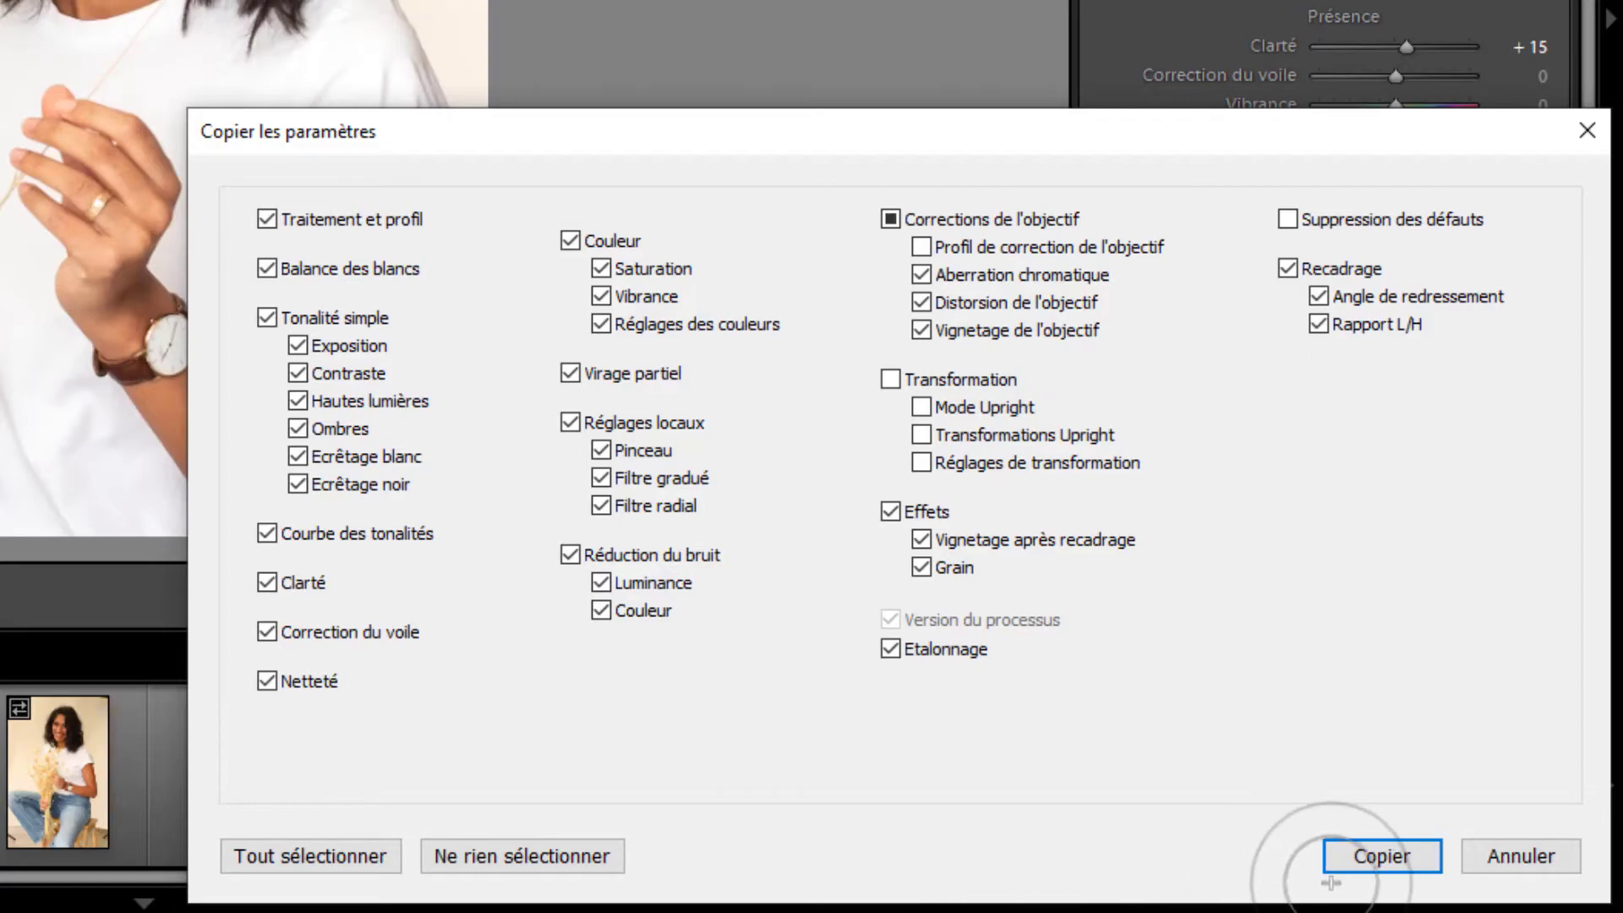
left_click(1353, 857)
left_click(188, 788)
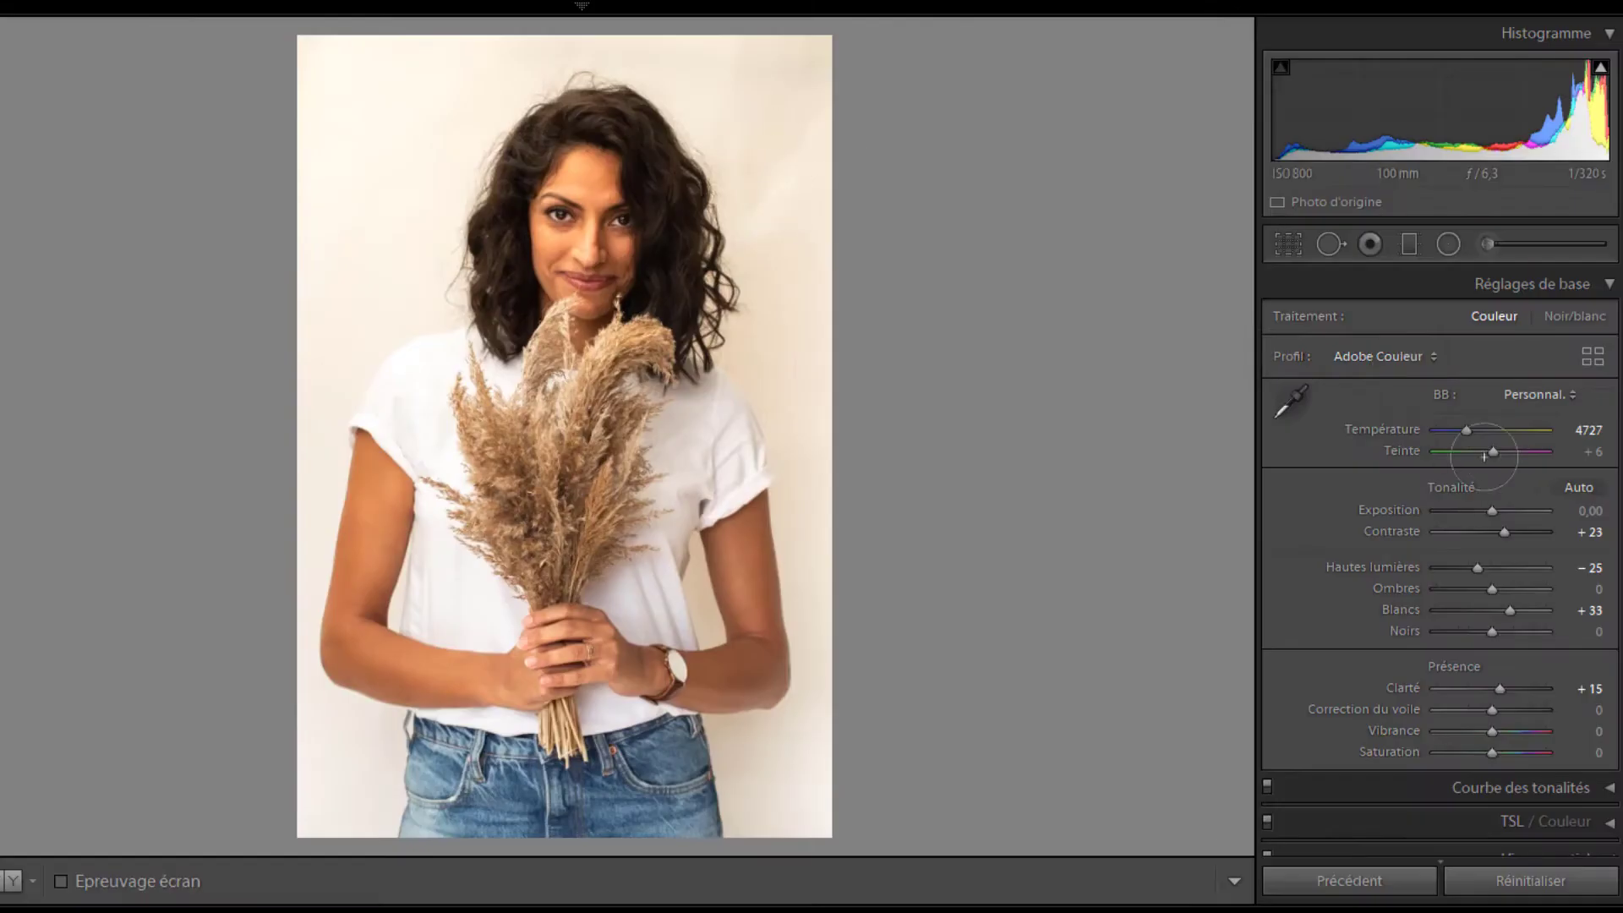
Fine-tune the standing portrait to tint +14, whites +37 and shadows +11
left_click_drag(1510, 610, 1498, 588)
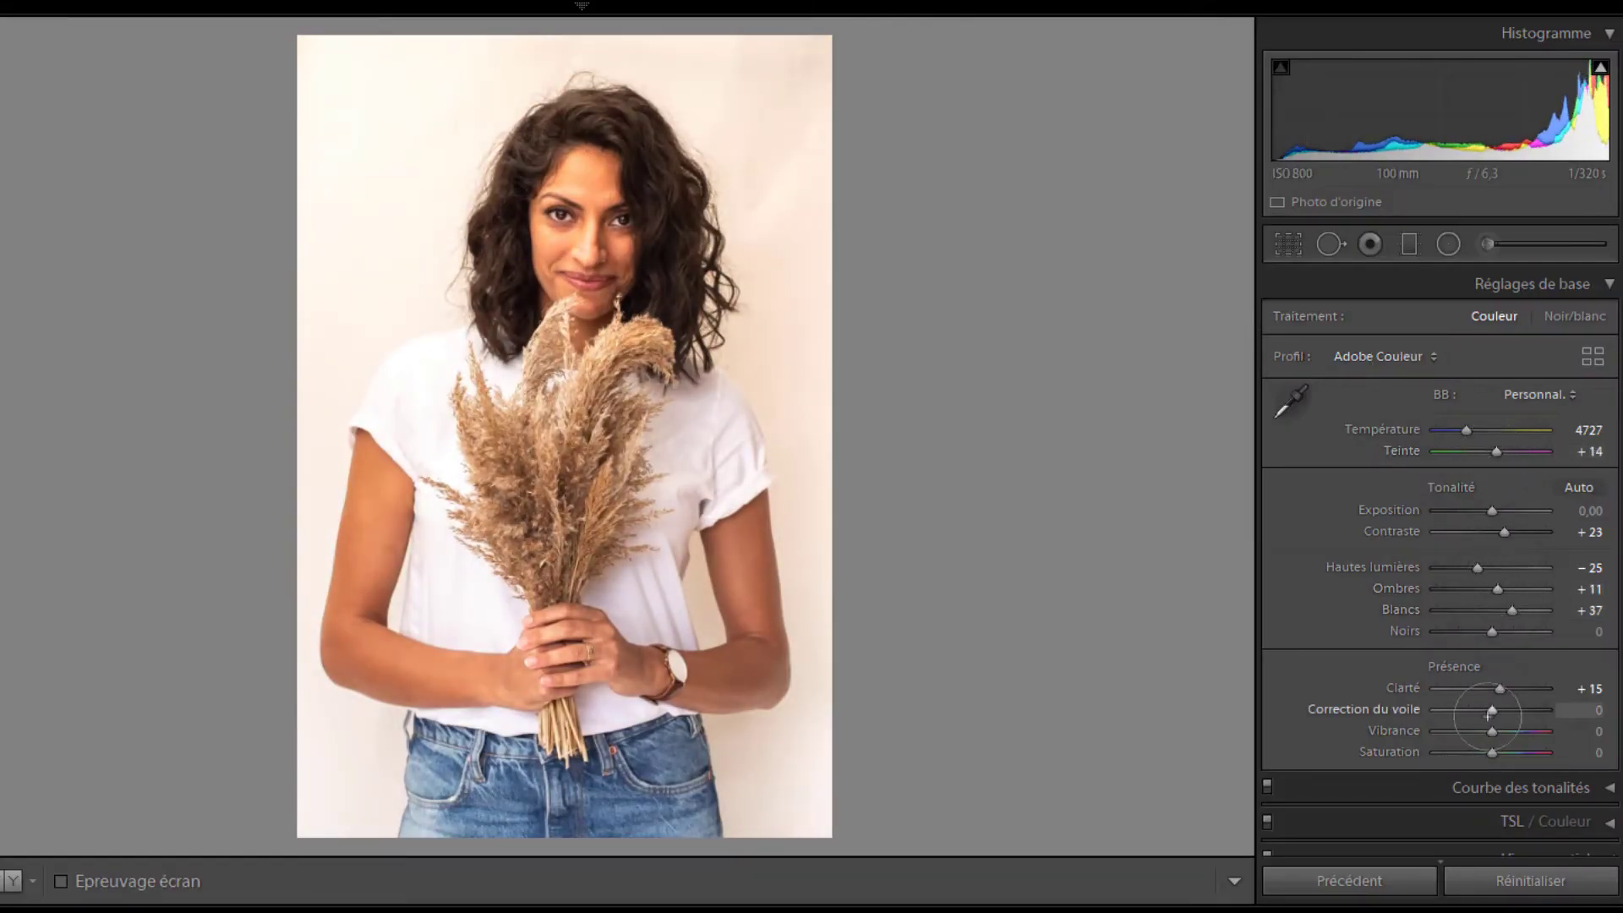
Delete the extra graduated filter and reposition the diagonal one across the standing portrait with exposure −0.19, contrast −15 and saturation −17
key("m")
left_click_drag(559, 429, 747, 226)
key("Delete")
mouse_move(520, 645)
left_mouse_down()
mouse_move(439, 638)
mouse_move(489, 652)
left_mouse_up()
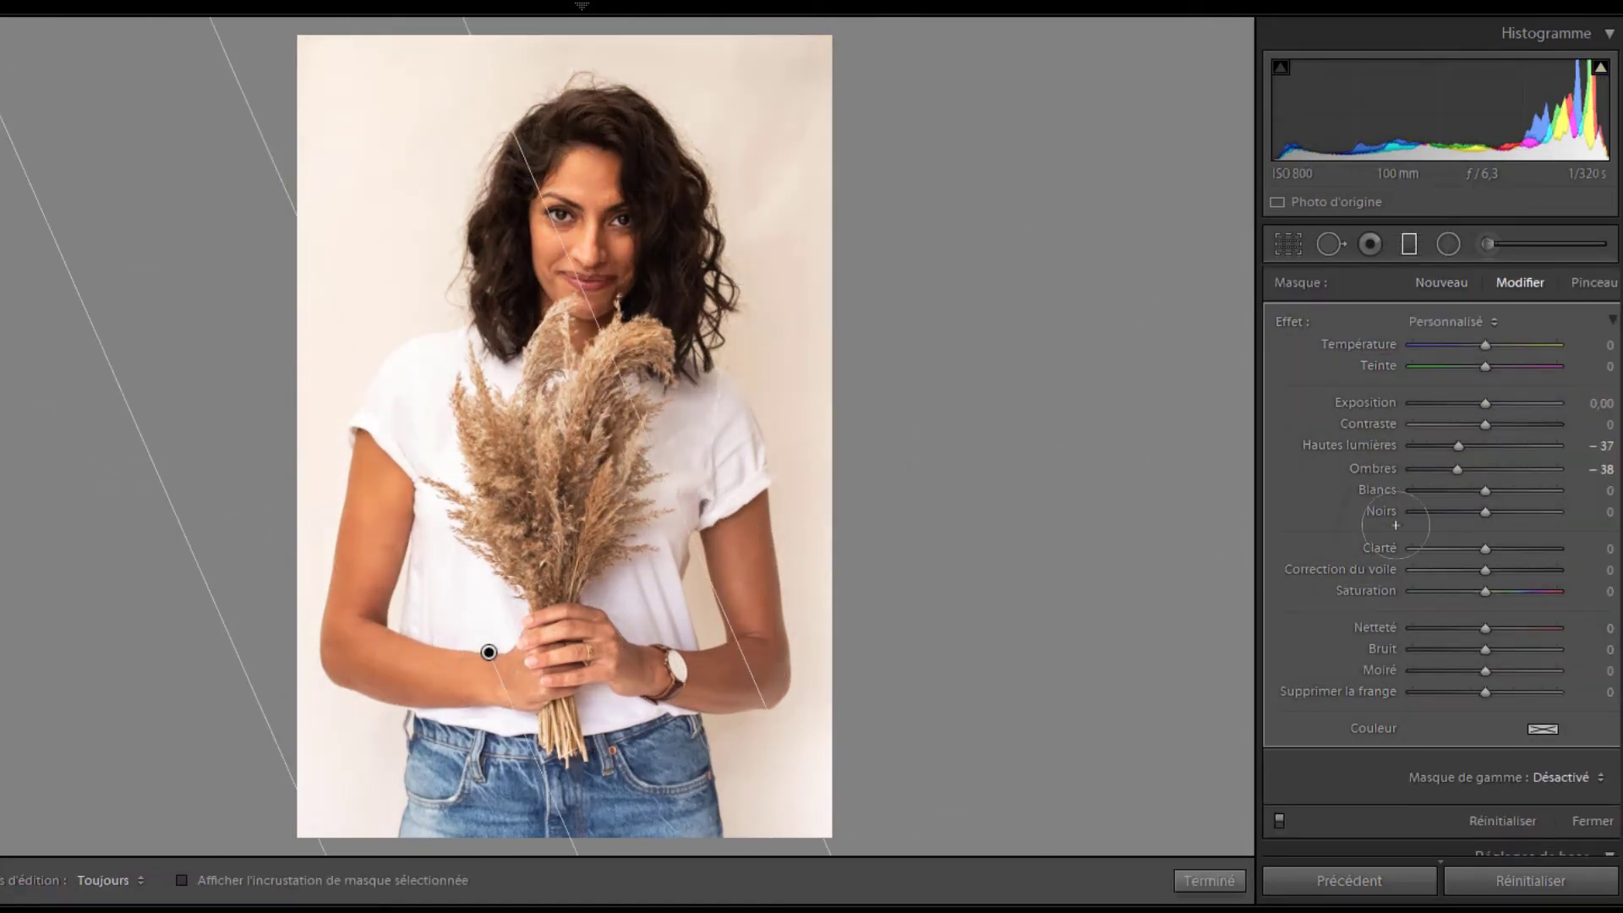
left_click_drag(1484, 403, 1480, 403)
left_click_drag(719, 595, 813, 581)
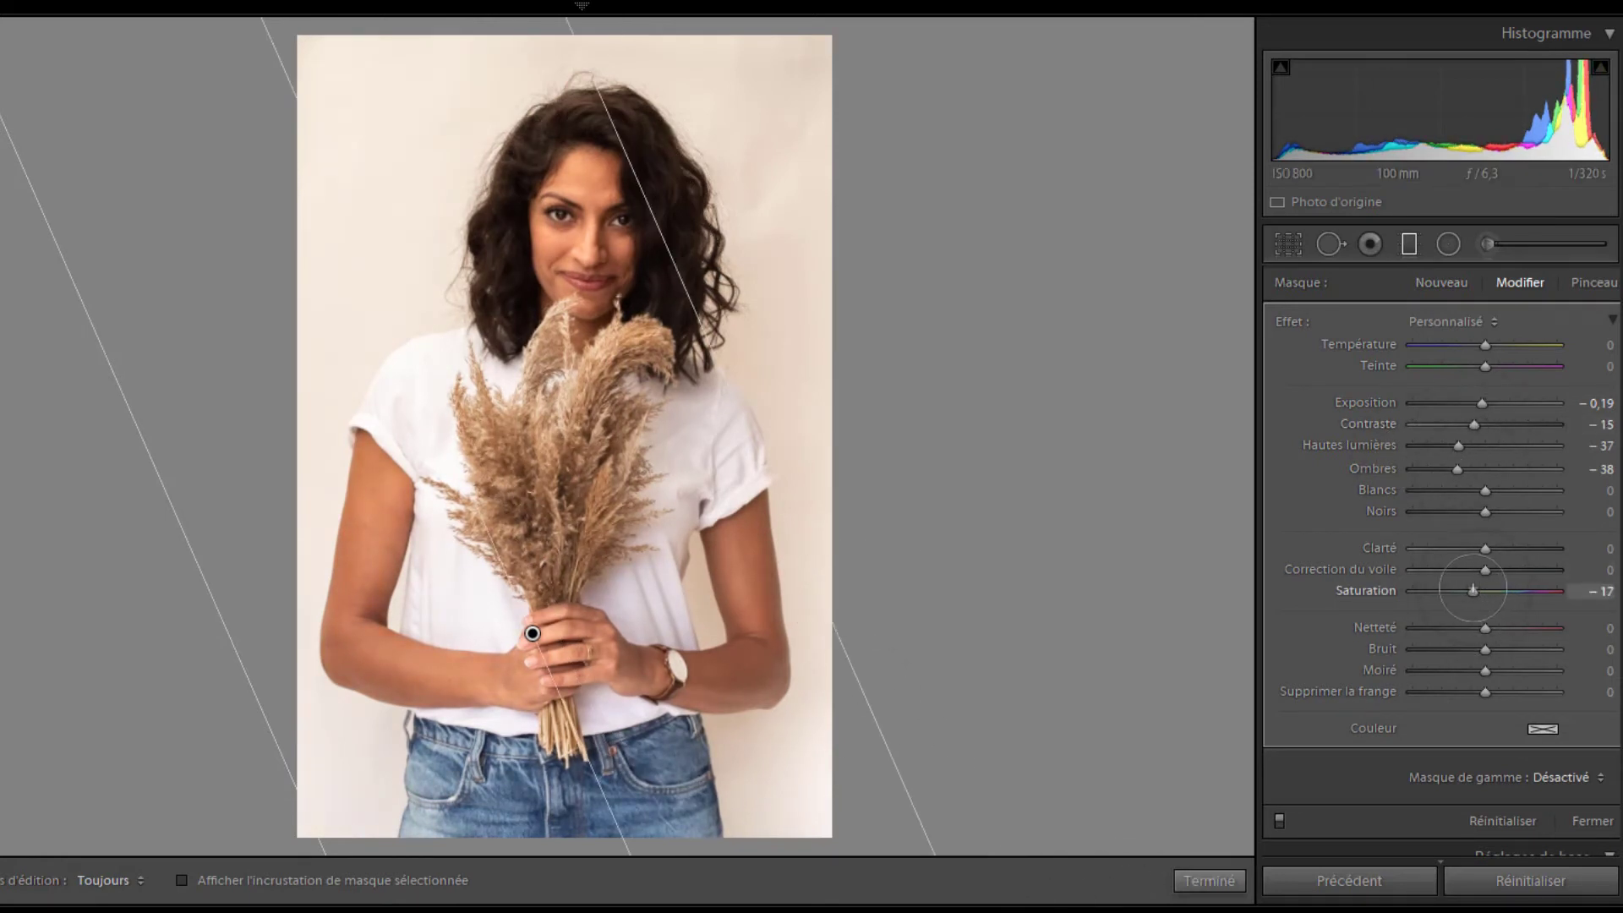
left_click(1210, 886)
Set the standing portrait's vibrance to −3 and exposure to +0.15, and refine its brush mask with contrast −6 and shadows 12
left_click_drag(1490, 511, 1493, 510)
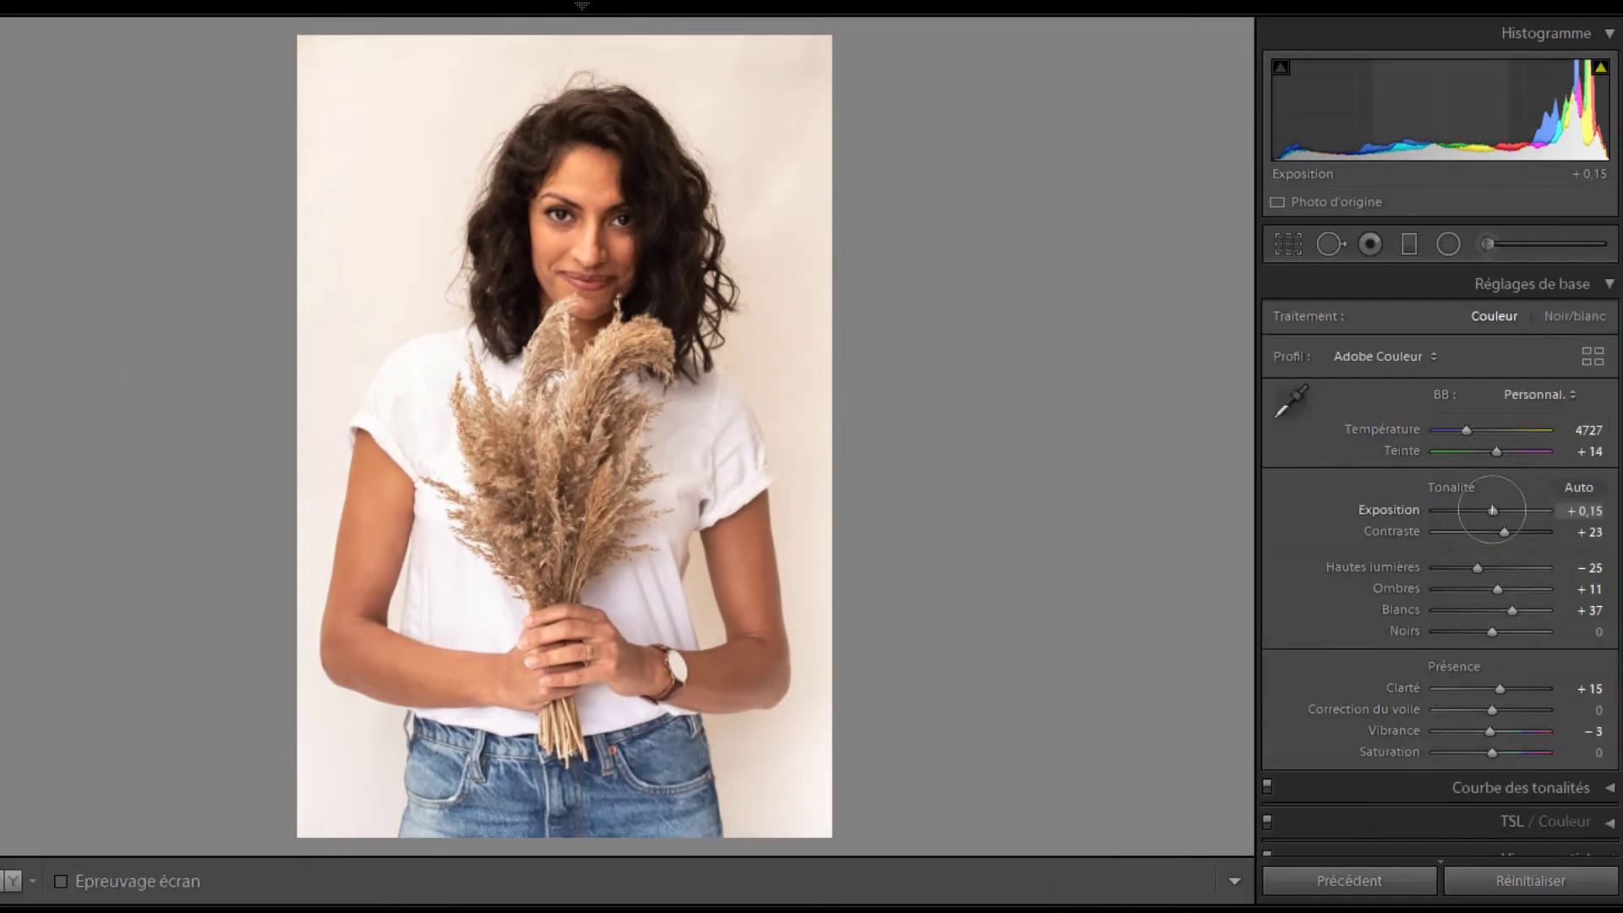
key("k")
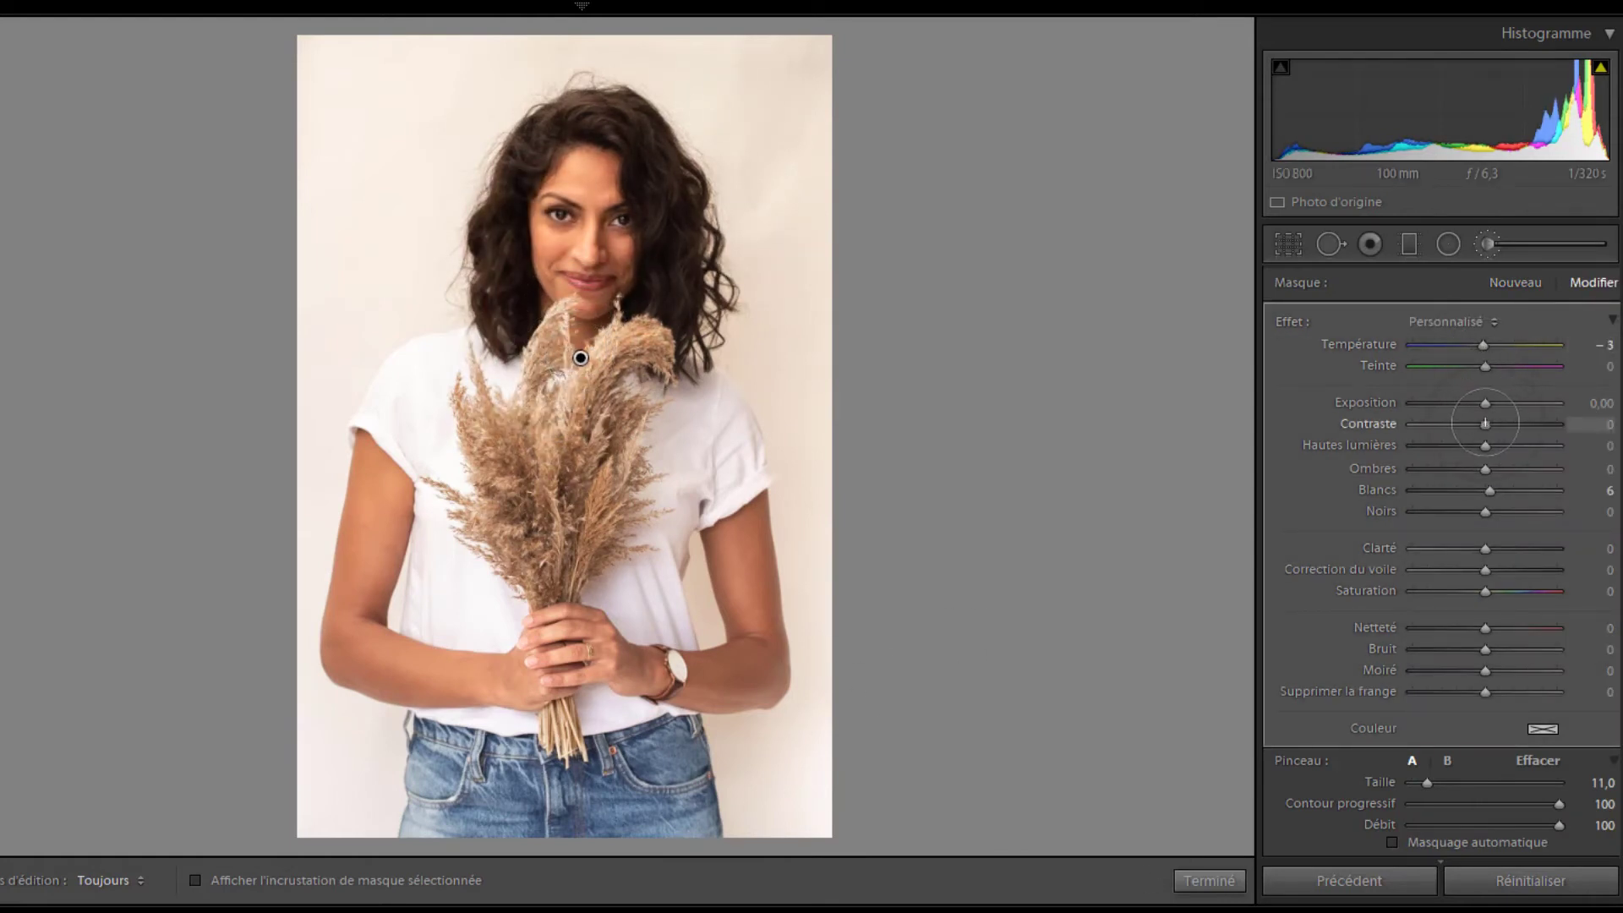
left_click_drag(1505, 471, 1494, 470)
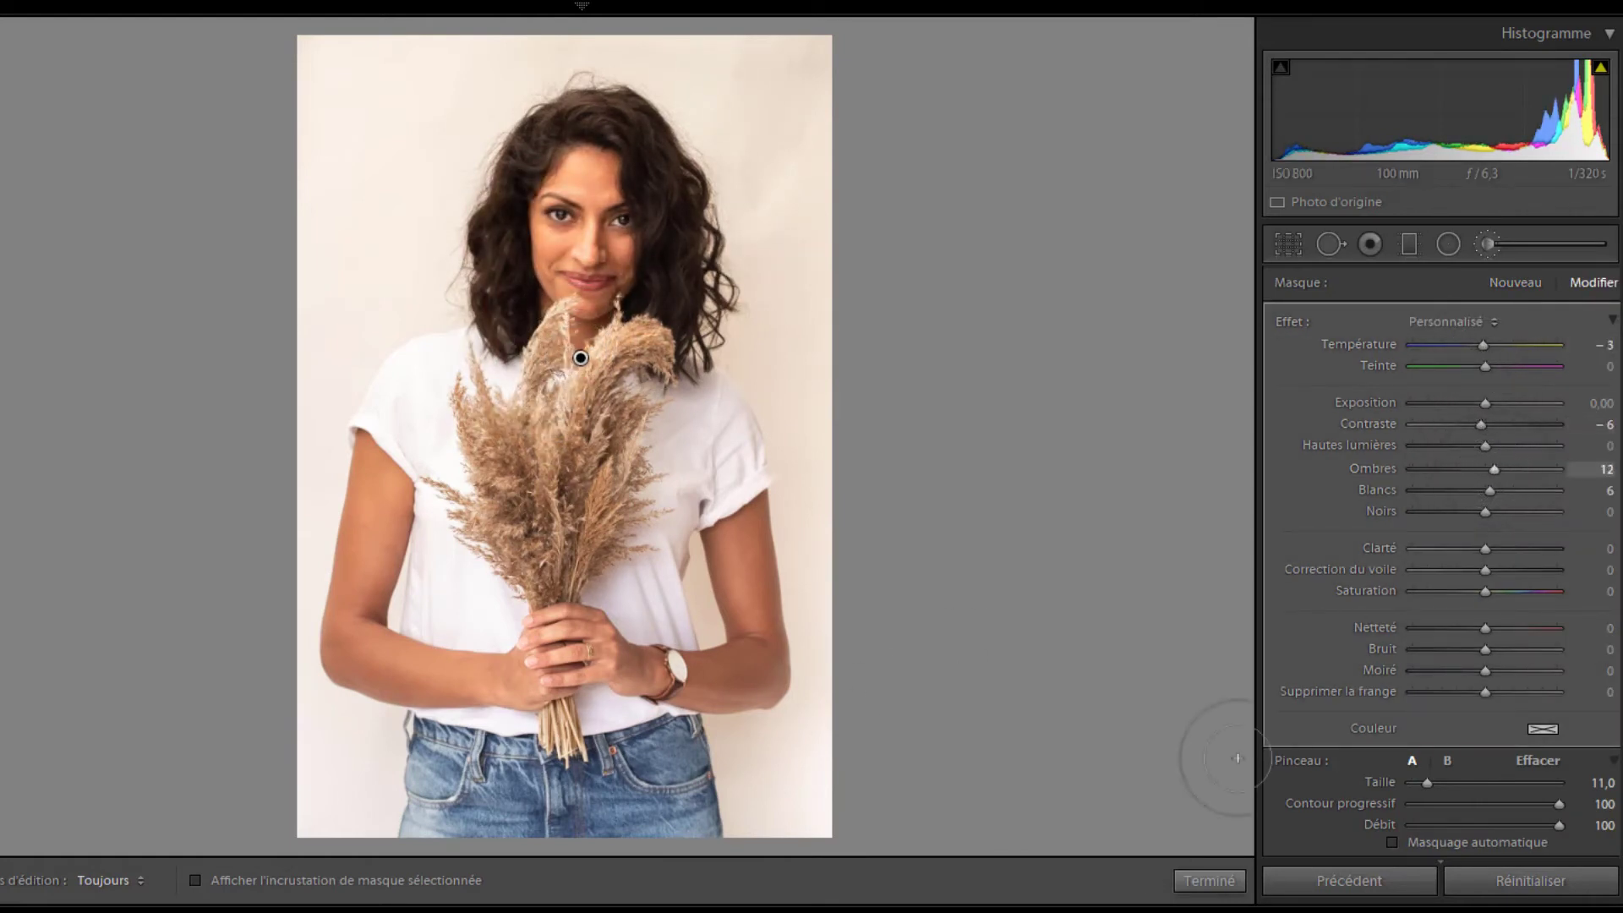
left_click(1210, 882)
Crop the portrait of the woman arranging stems in the vase more tightly and set highlights to −39 and shadows to −37
key("Right")
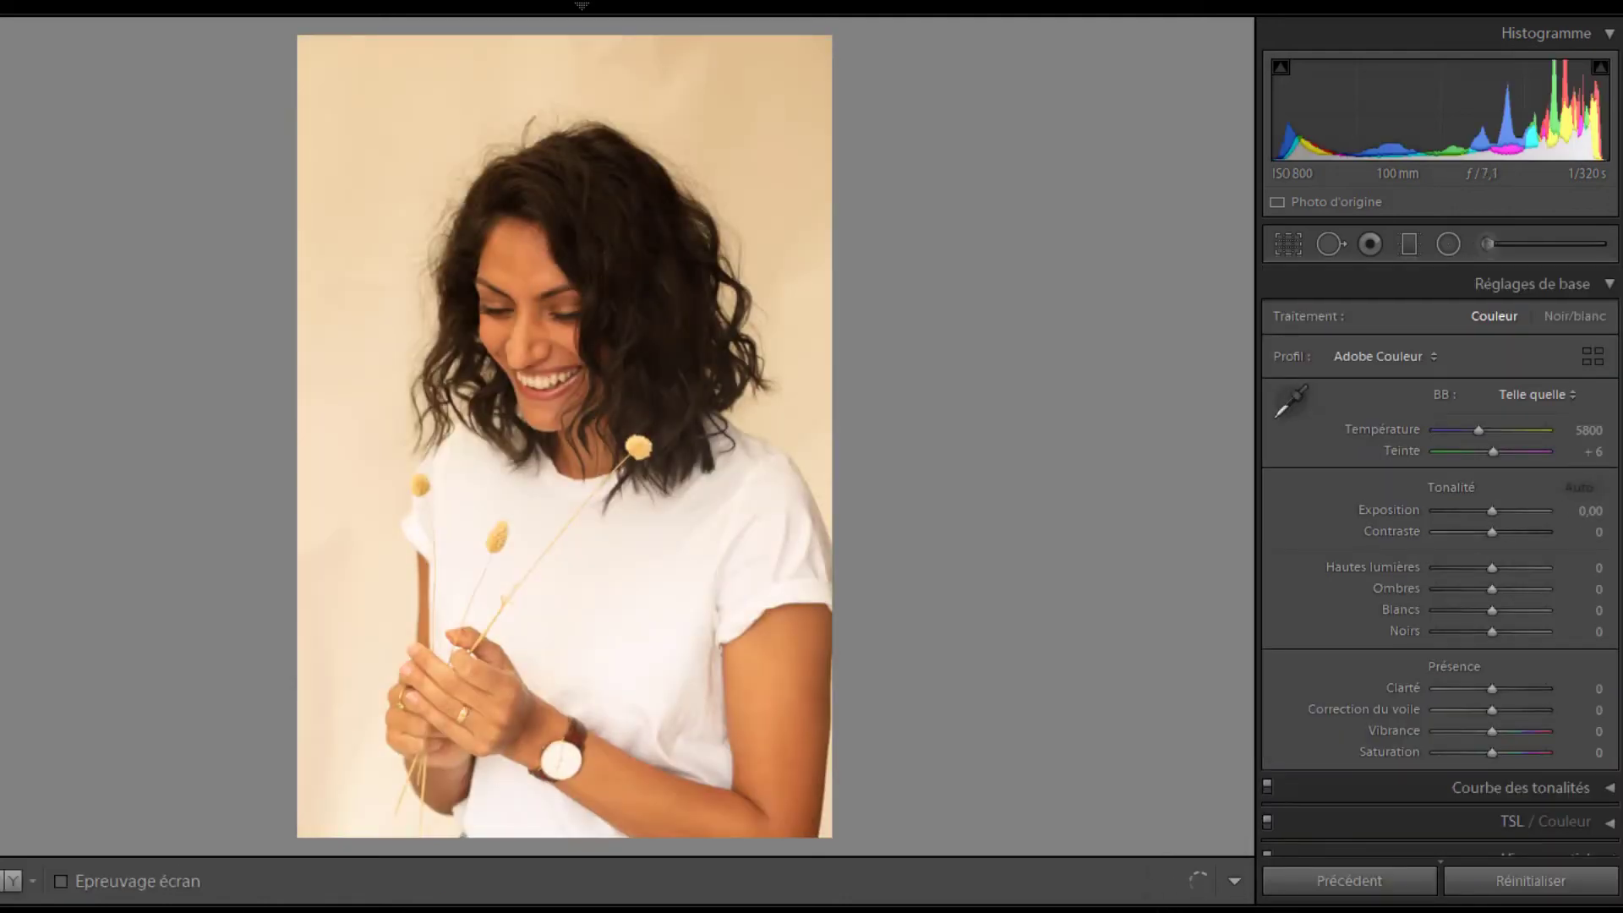
left_click(1288, 244)
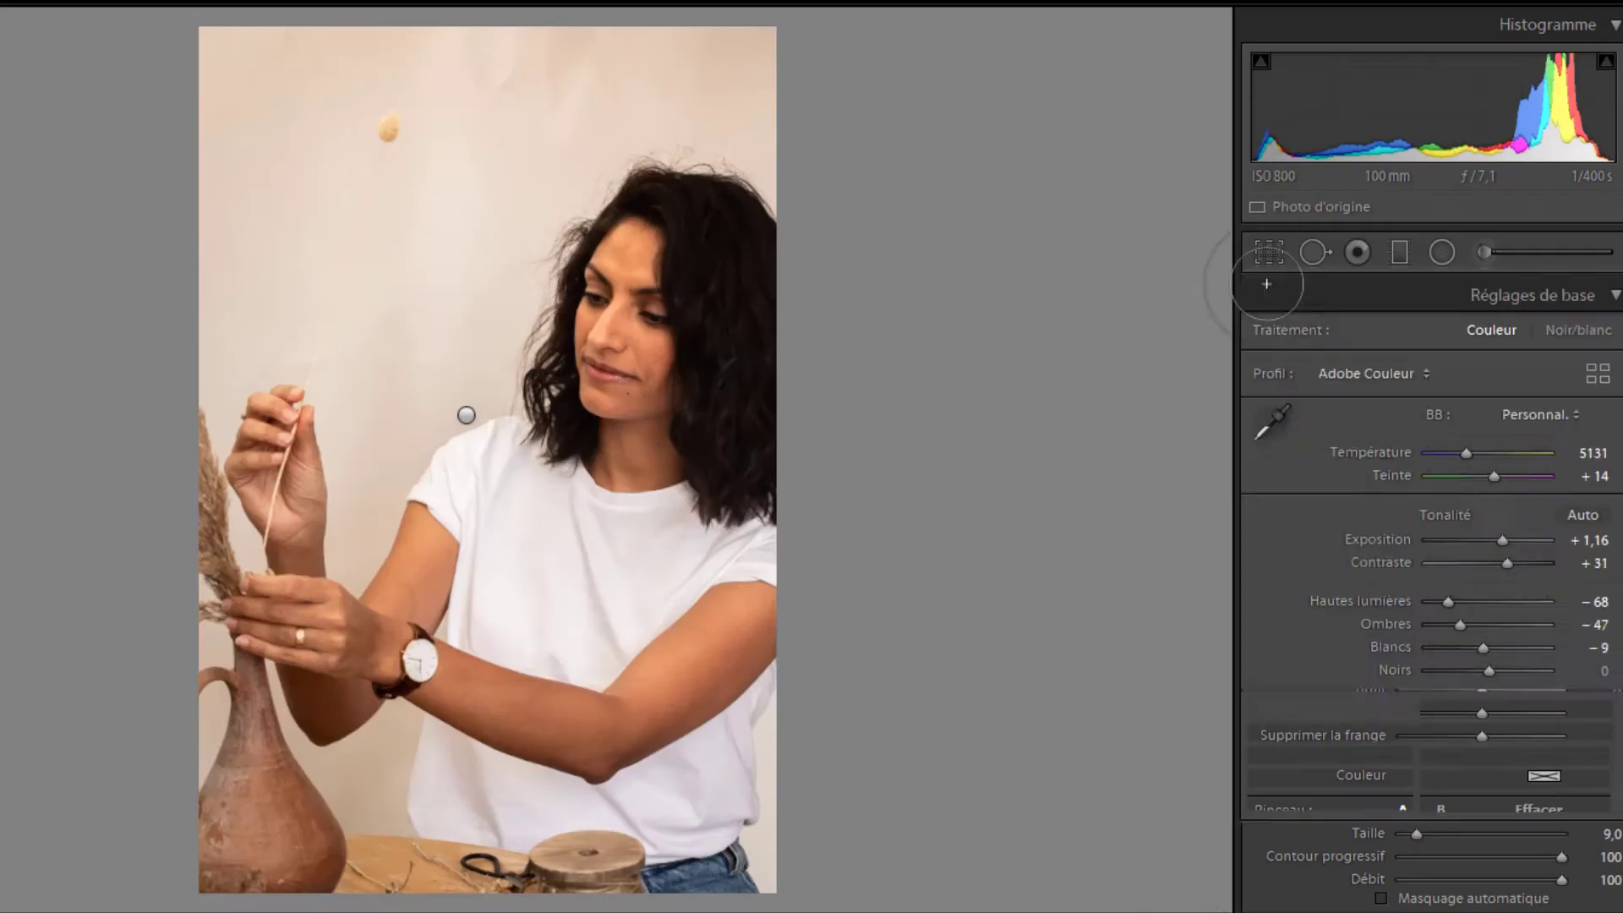
left_click(1288, 245)
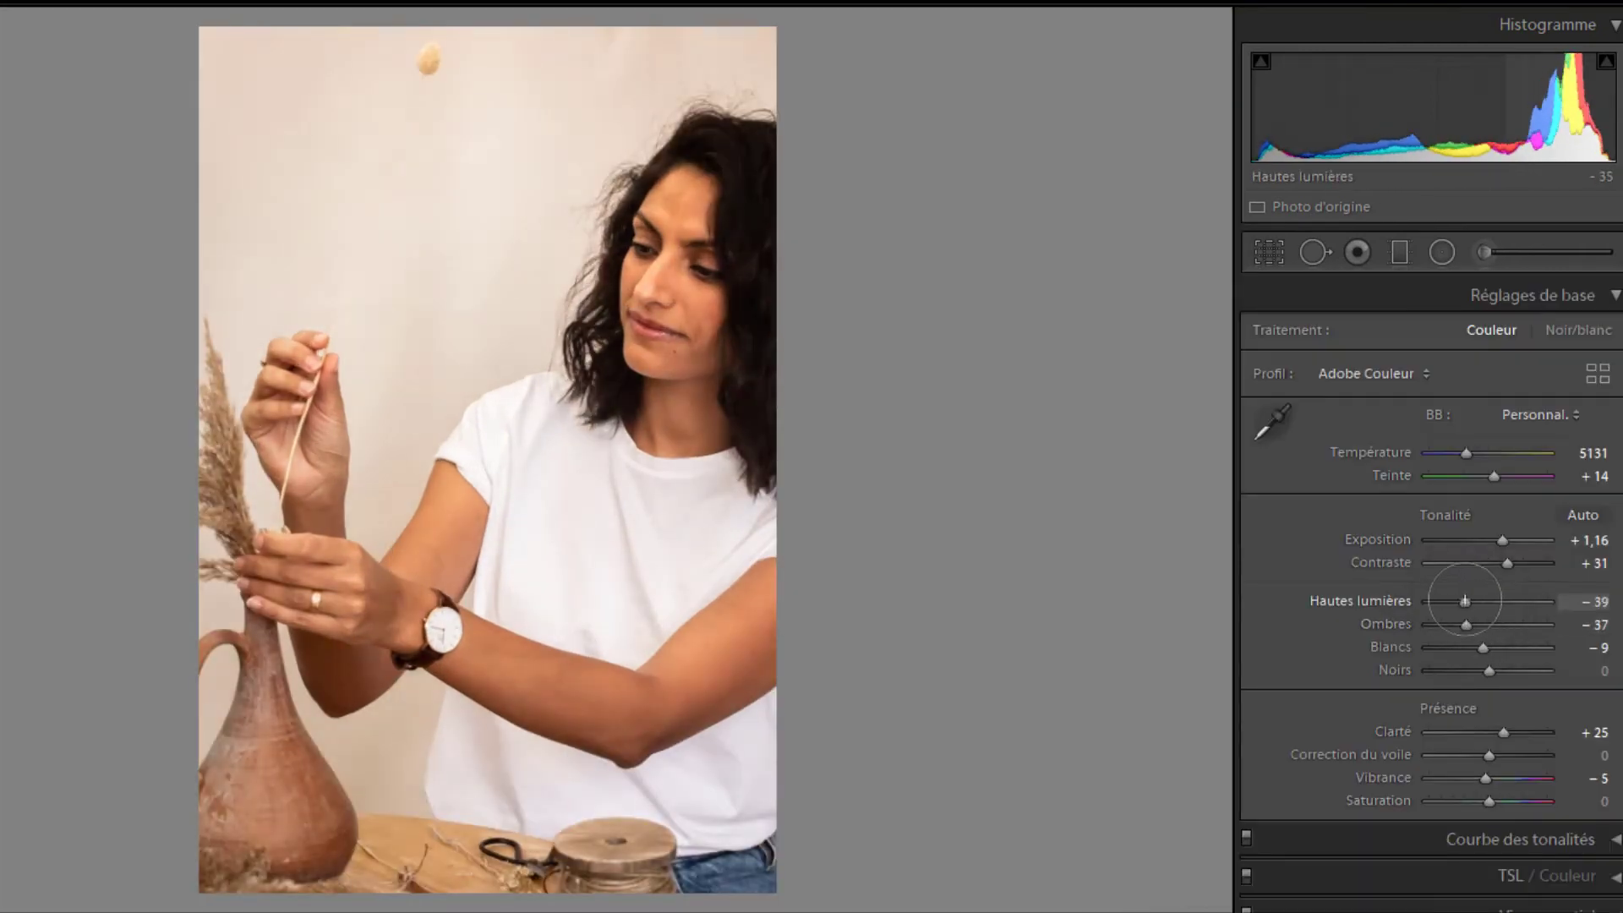
On the close-up of hands and vase, set contrast +62, whites −68 and the brush mask's contrast −22, and flag it as a pick
key("k")
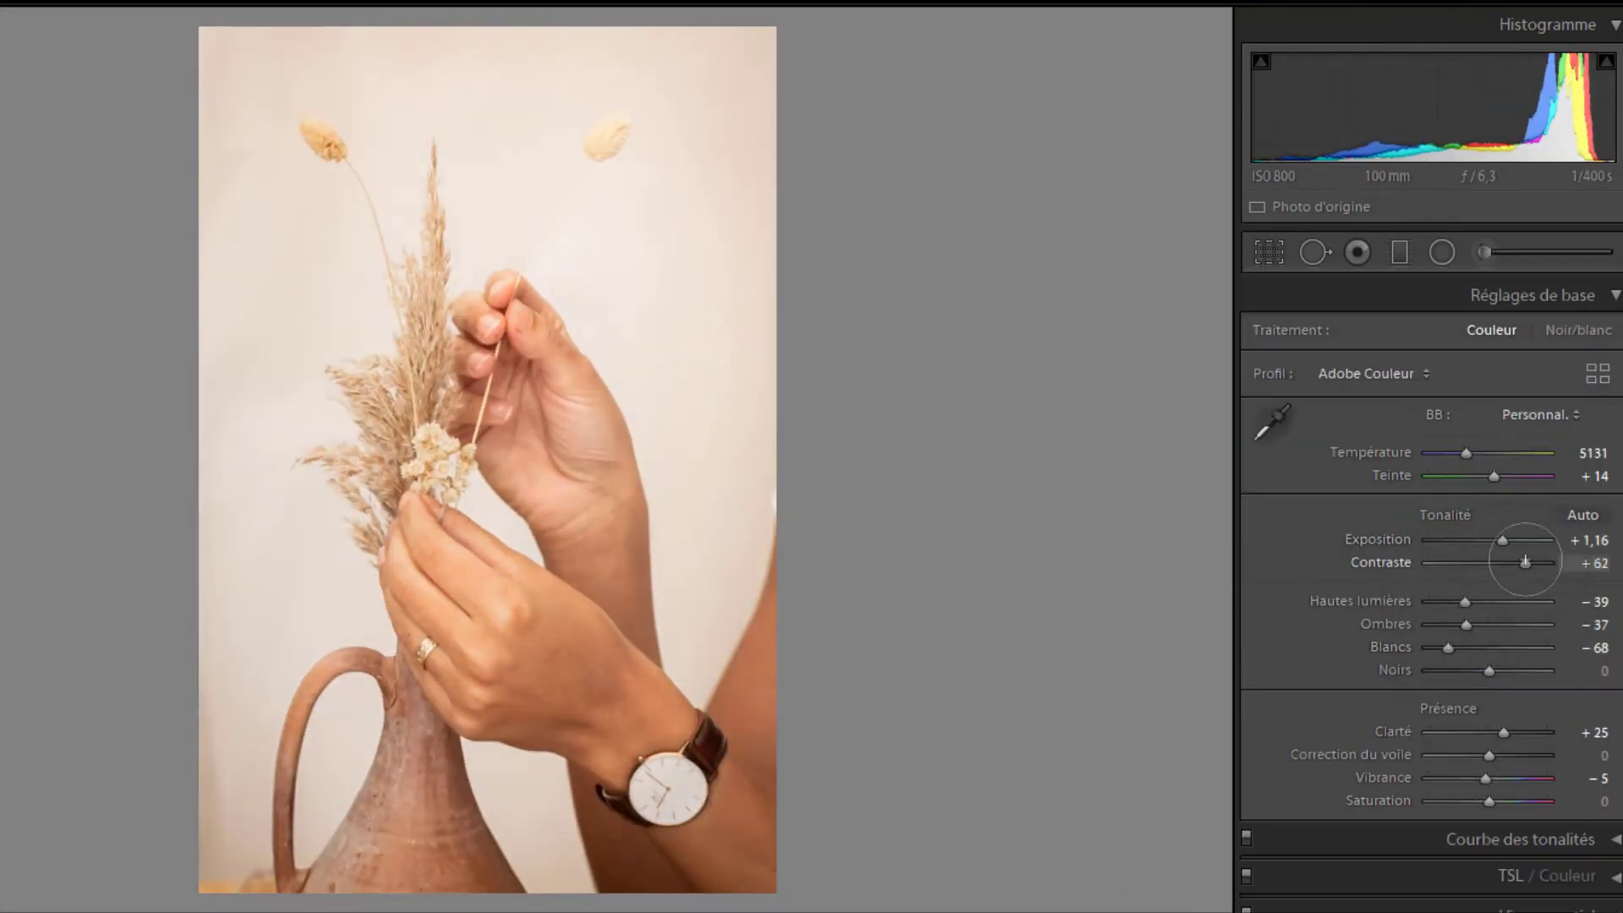
key("shift+m")
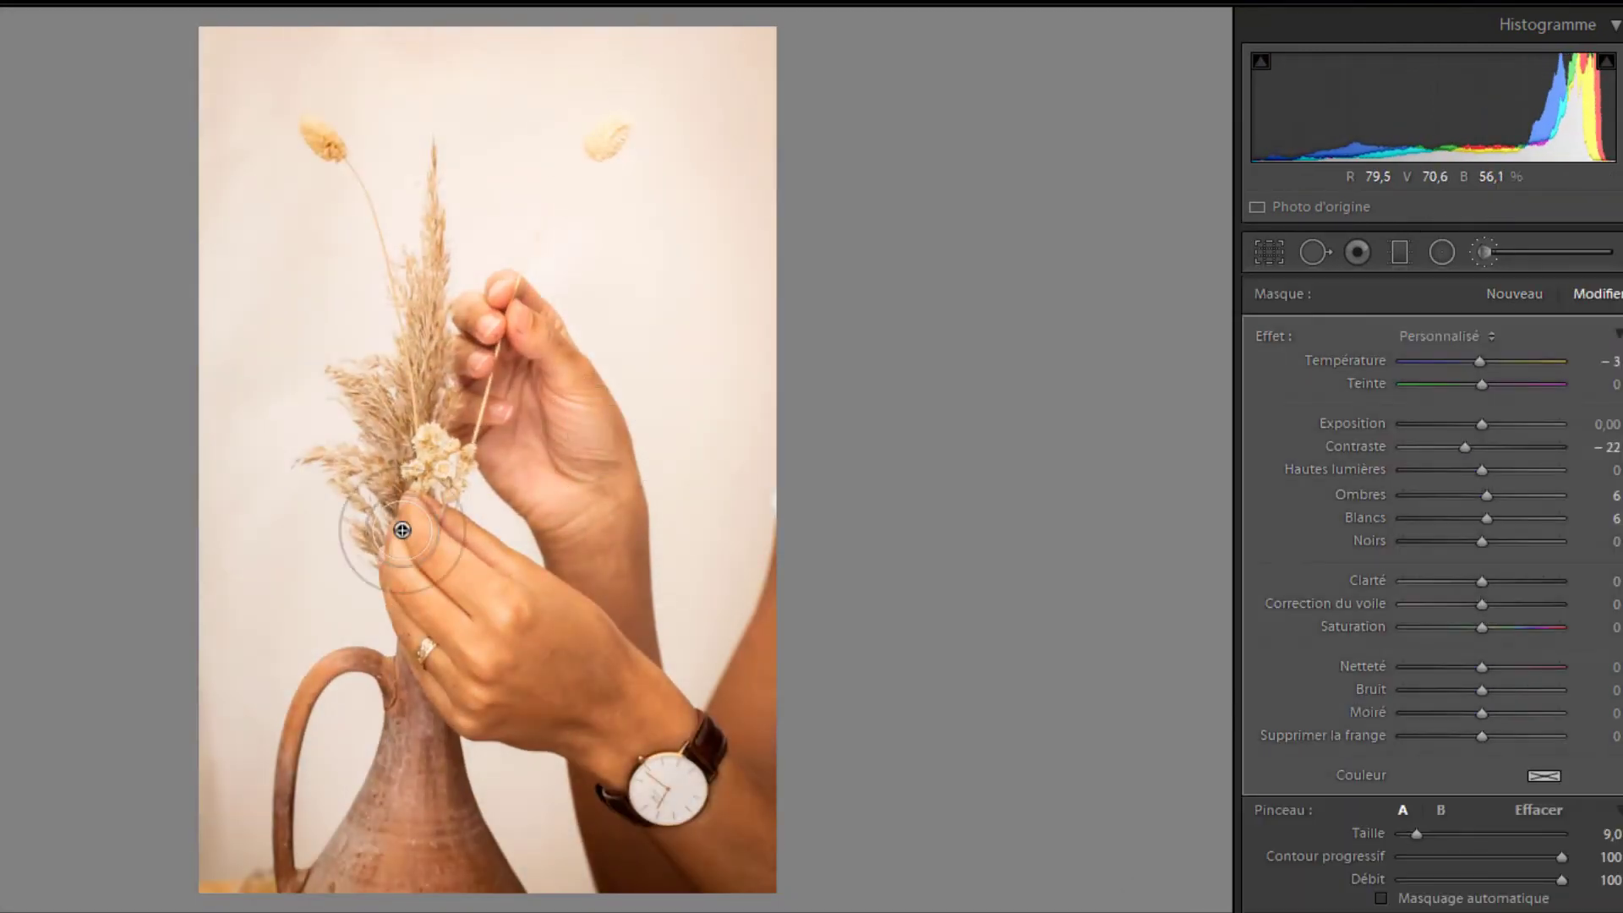
mouse_move(663, 184)
left_mouse_down()
mouse_move(879, 474)
mouse_move(575, 321)
left_mouse_up()
key("shift+m")
key("p")
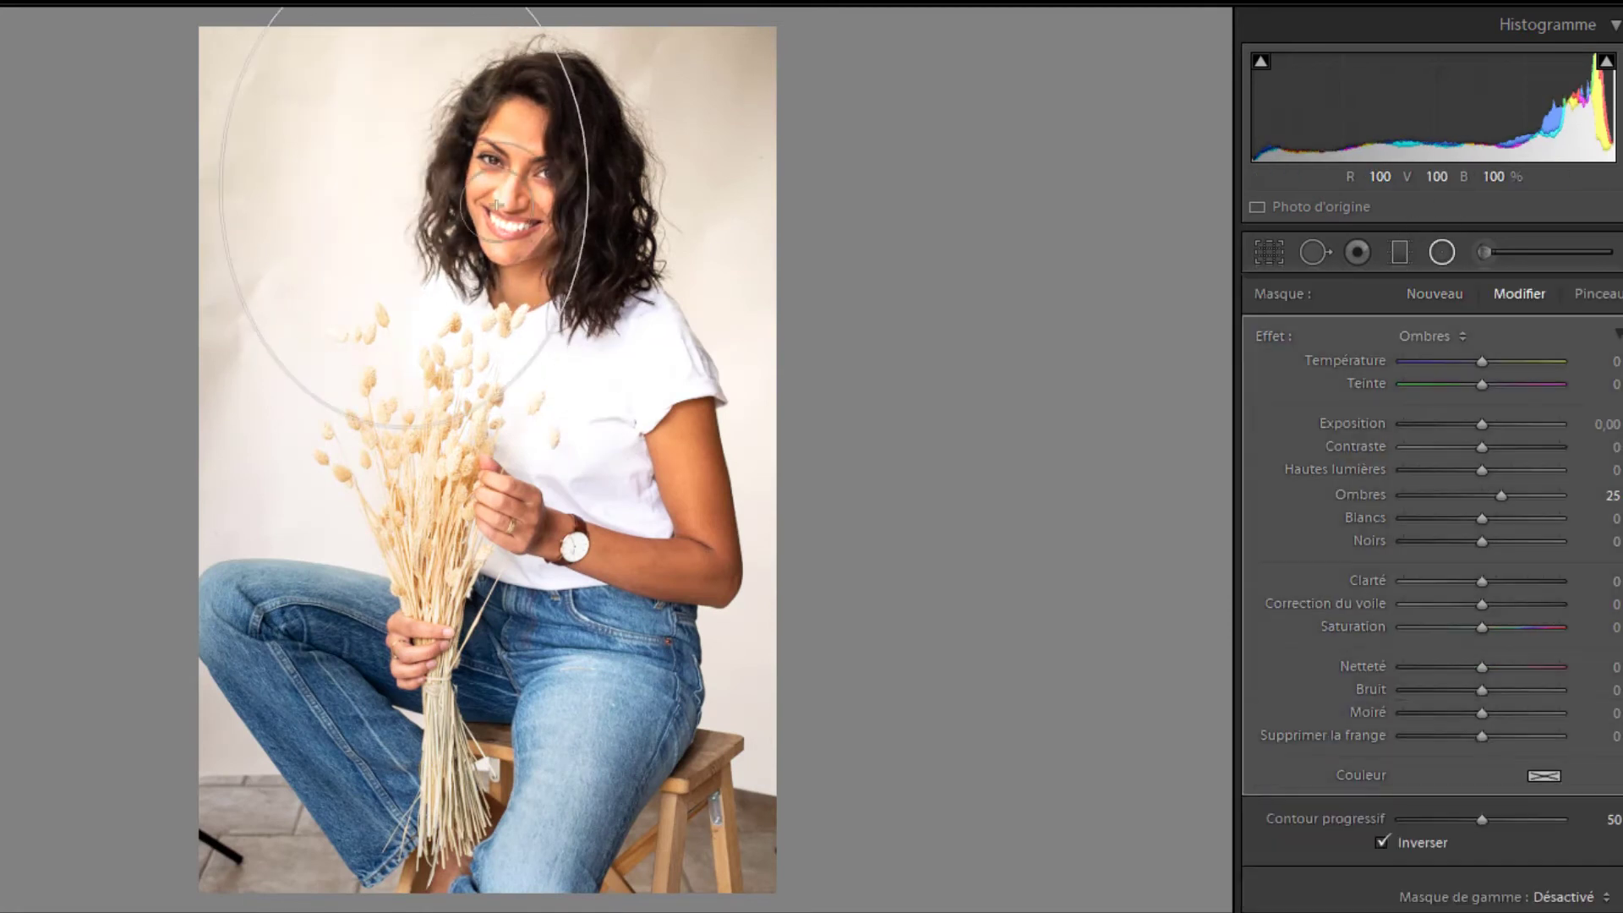
Position the inverted radial filter over the seated portrait's face and torso, lowering its highlights and setting shadows to −6
left_click_drag(1502, 495, 1431, 470)
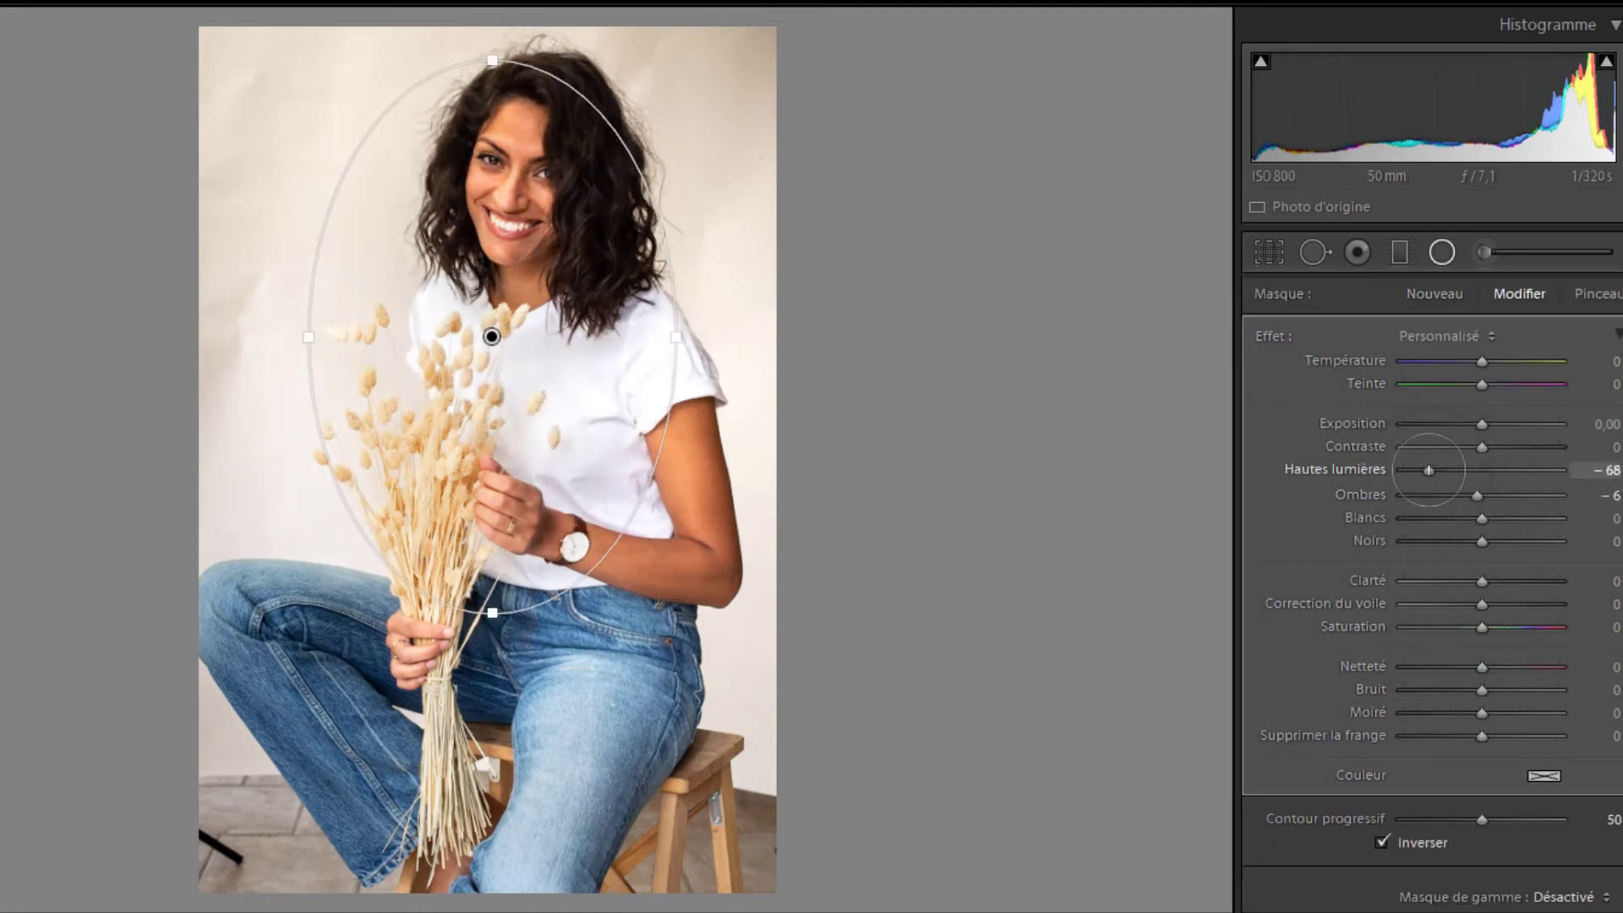
left_click_drag(708, 323, 595, 484)
left_click_drag(1431, 470, 1443, 470)
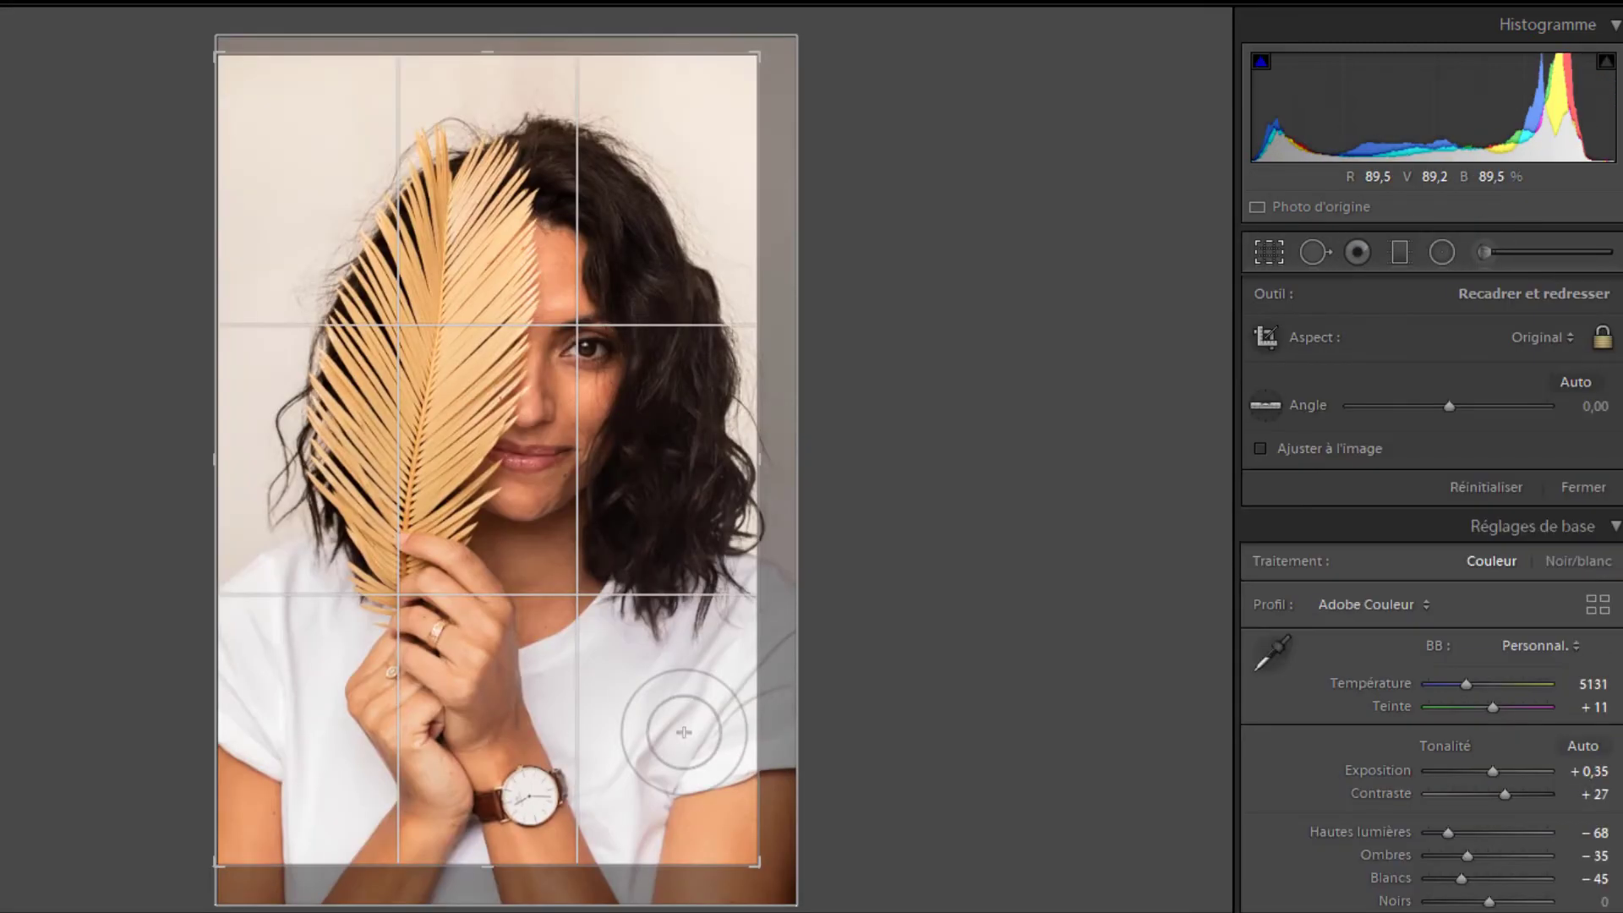
Crop the palm-leaf portrait tighter and brush the visible eye with contrast 28, shadows 25, whites 18 and clarity 11
left_click(1171, 911)
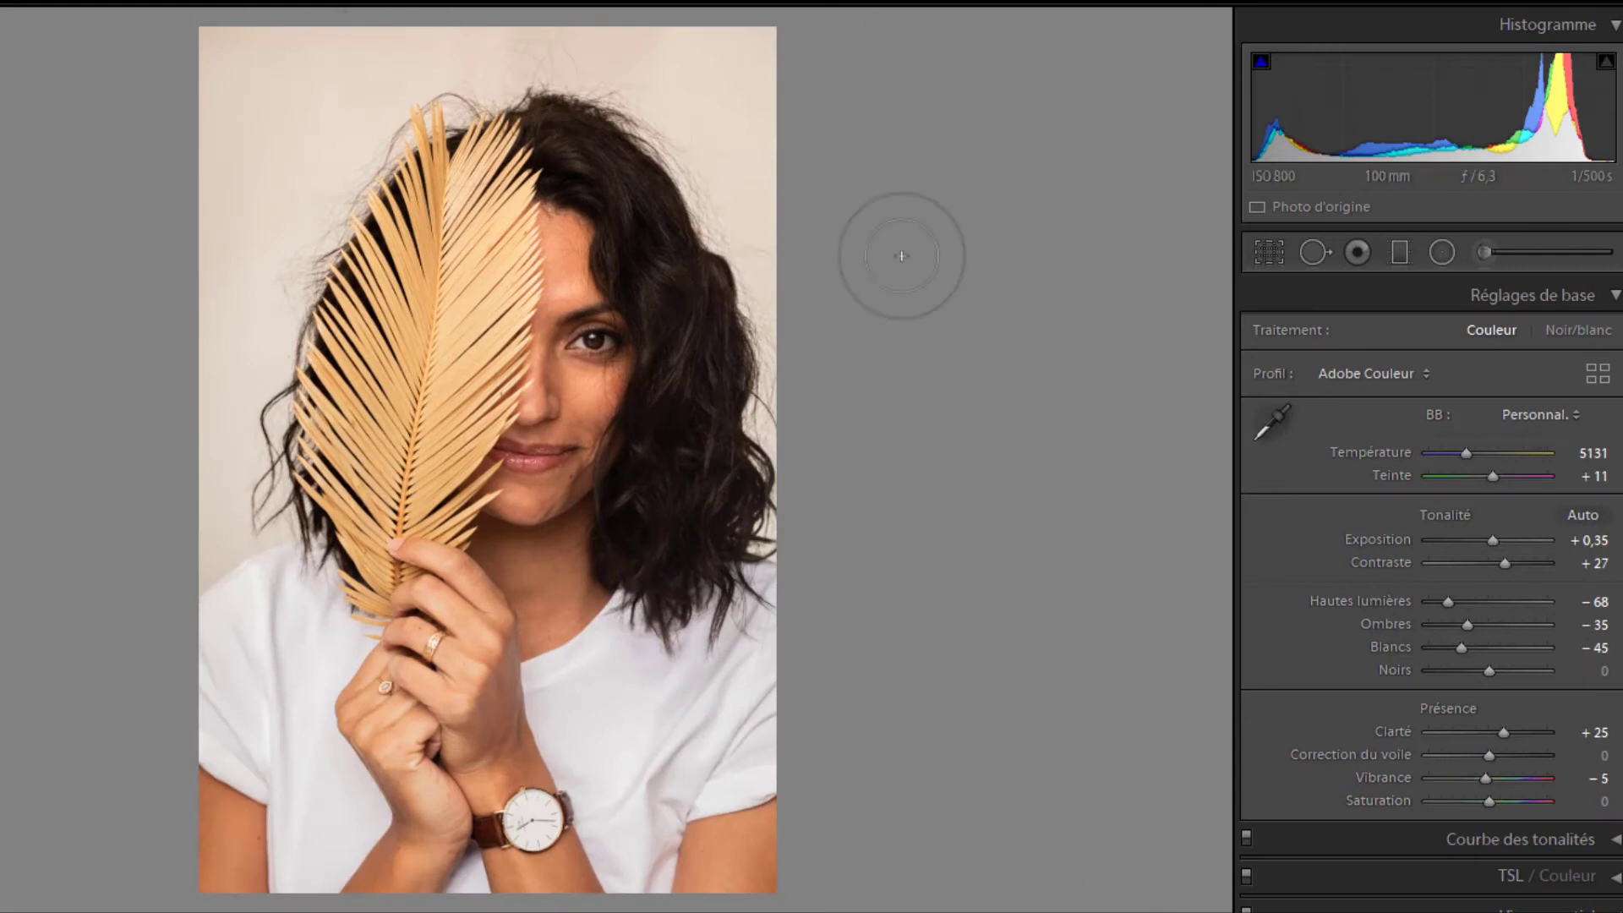
left_click(594, 333)
left_click_drag(595, 333, 552, 373)
left_click(1485, 252)
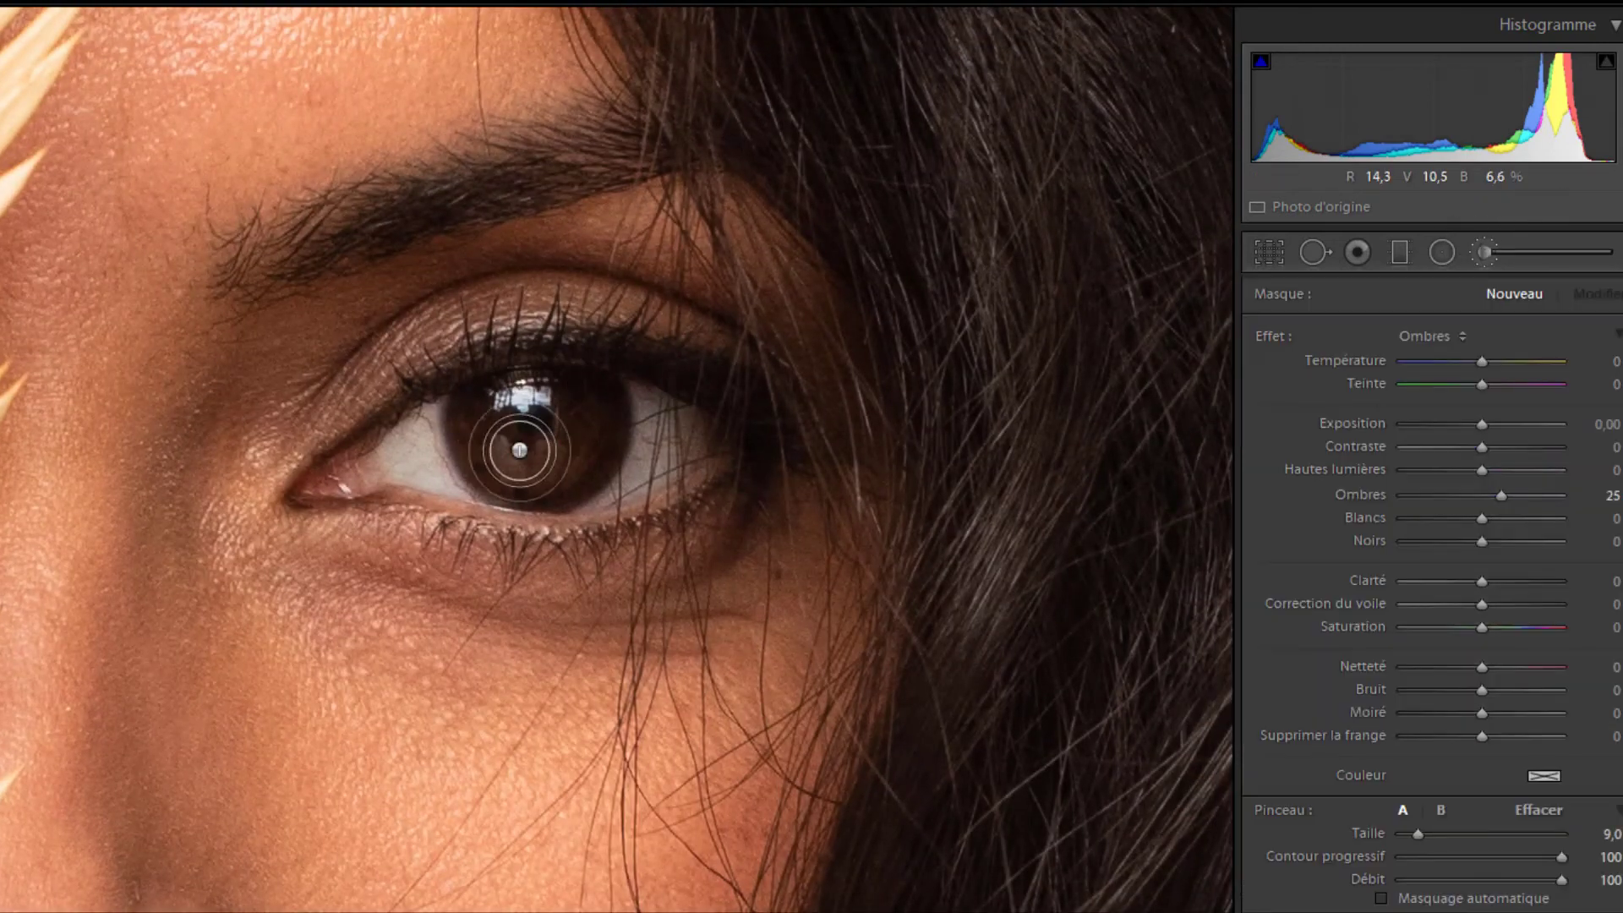
left_click(419, 454)
mouse_move(494, 451)
left_mouse_down()
mouse_move(496, 406)
mouse_move(532, 442)
left_mouse_up()
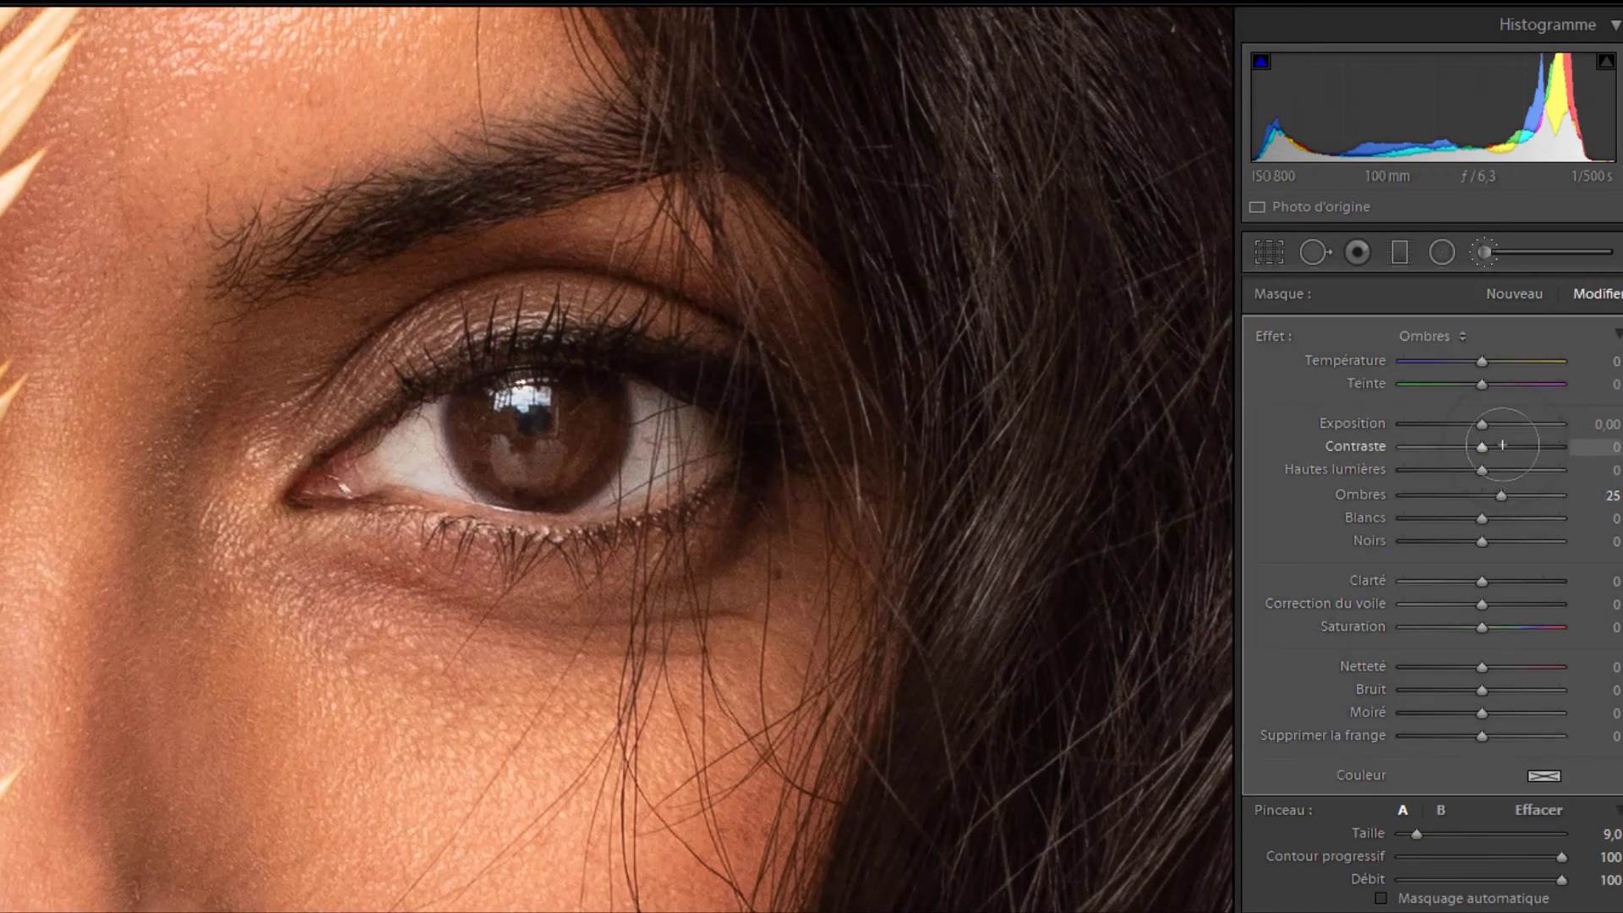
left_click_drag(1482, 447, 1506, 443)
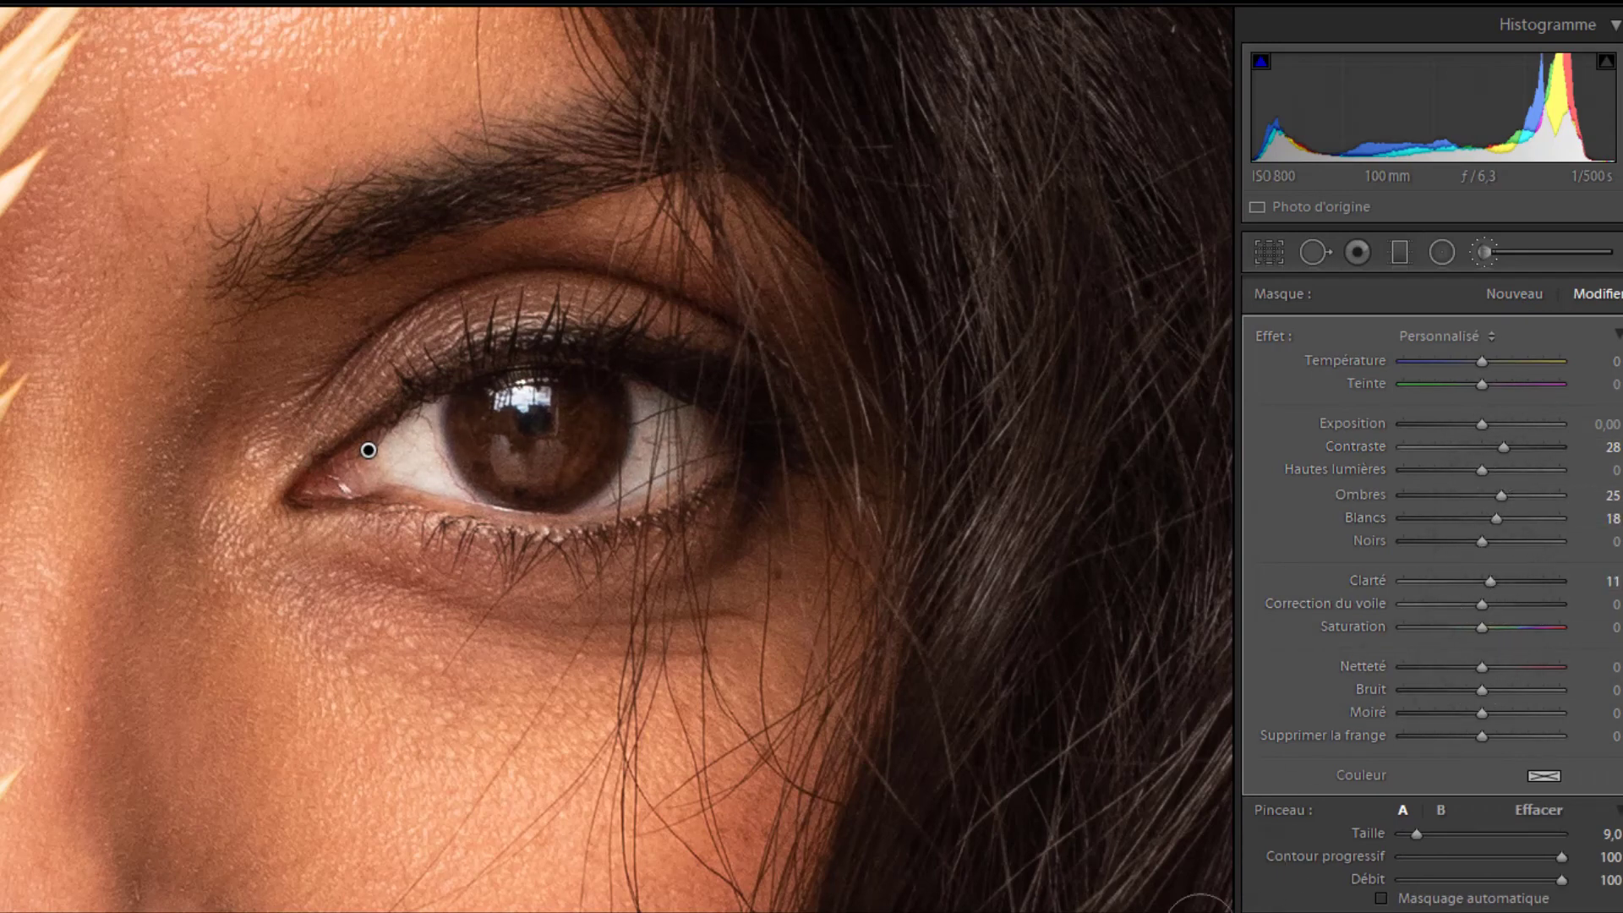
left_click(1012, 807)
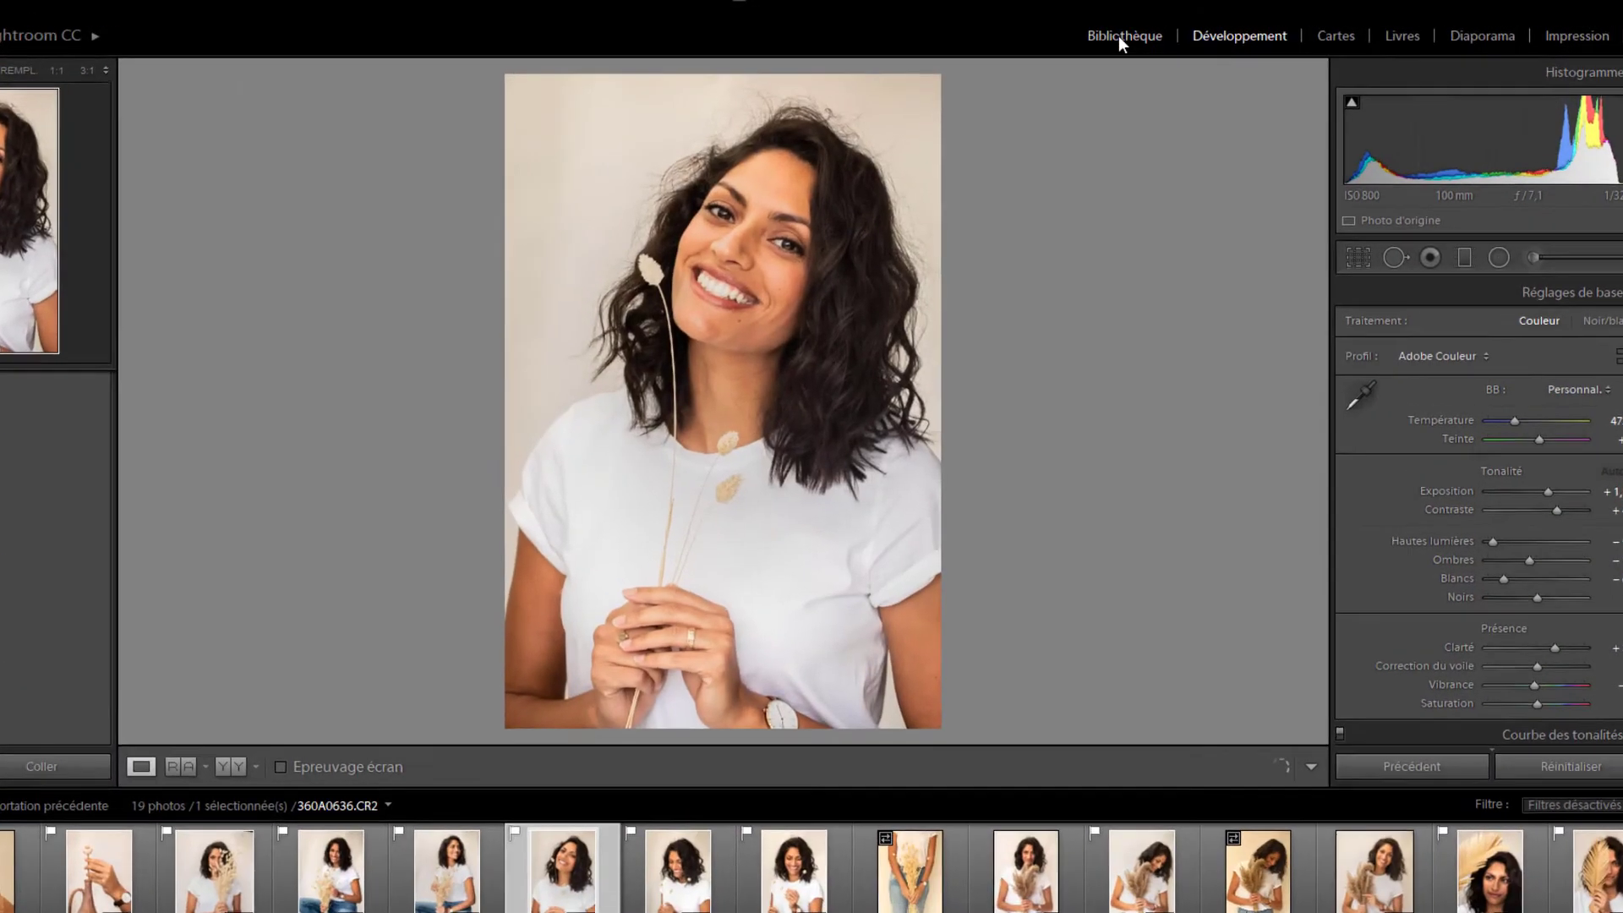
Filter the library to the photos flagged as picks and review the whole filtered set
left_click(1118, 34)
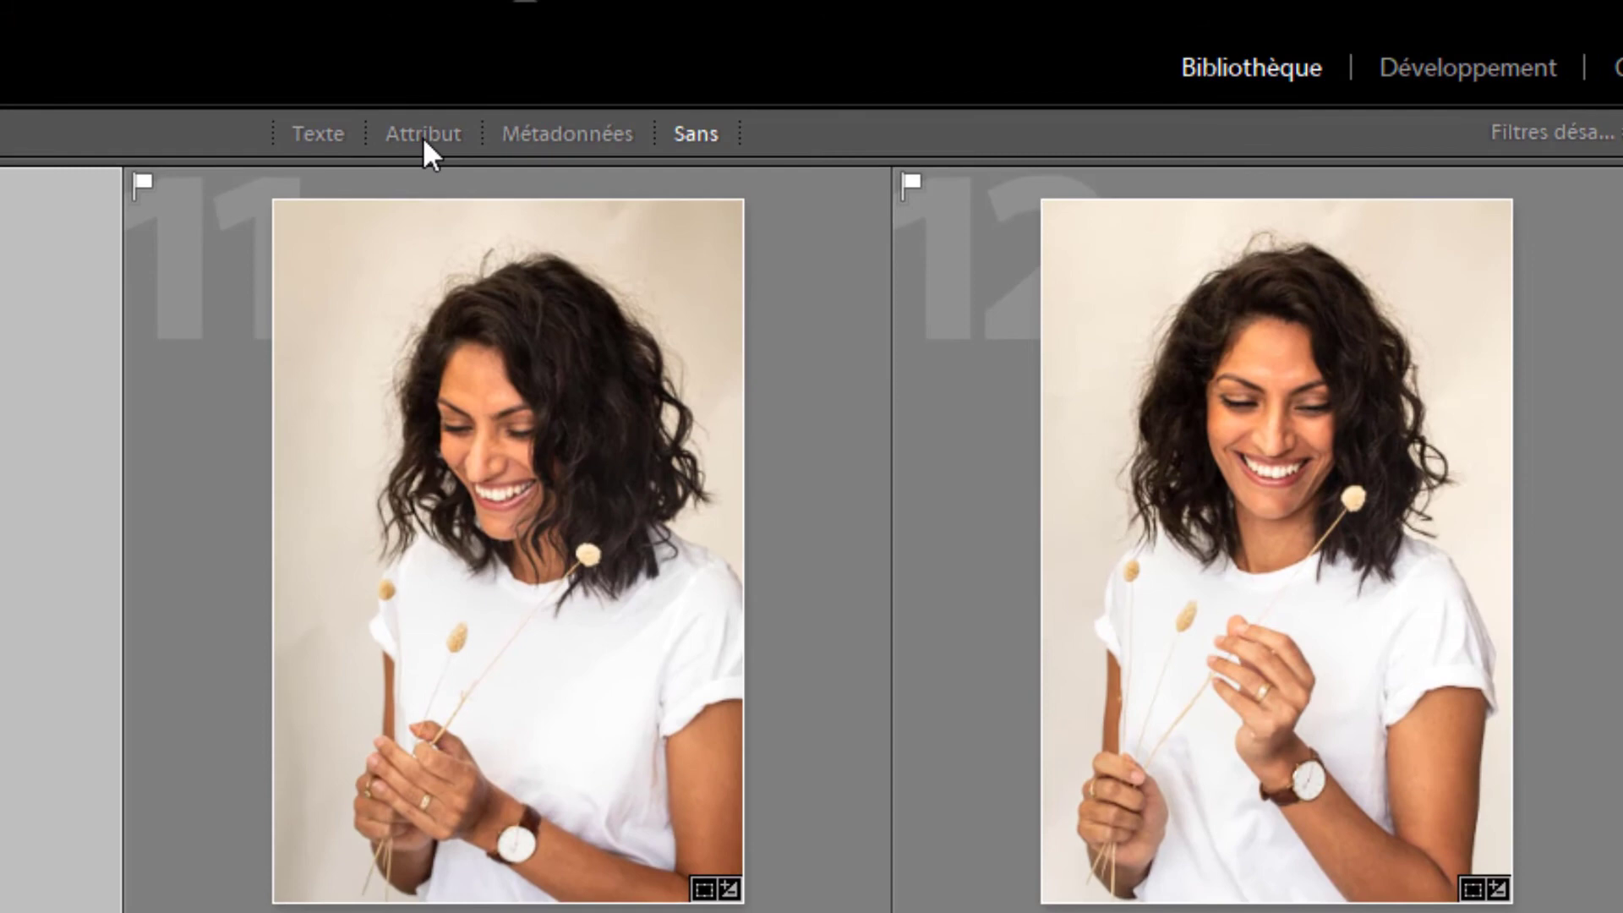
left_click(487, 118)
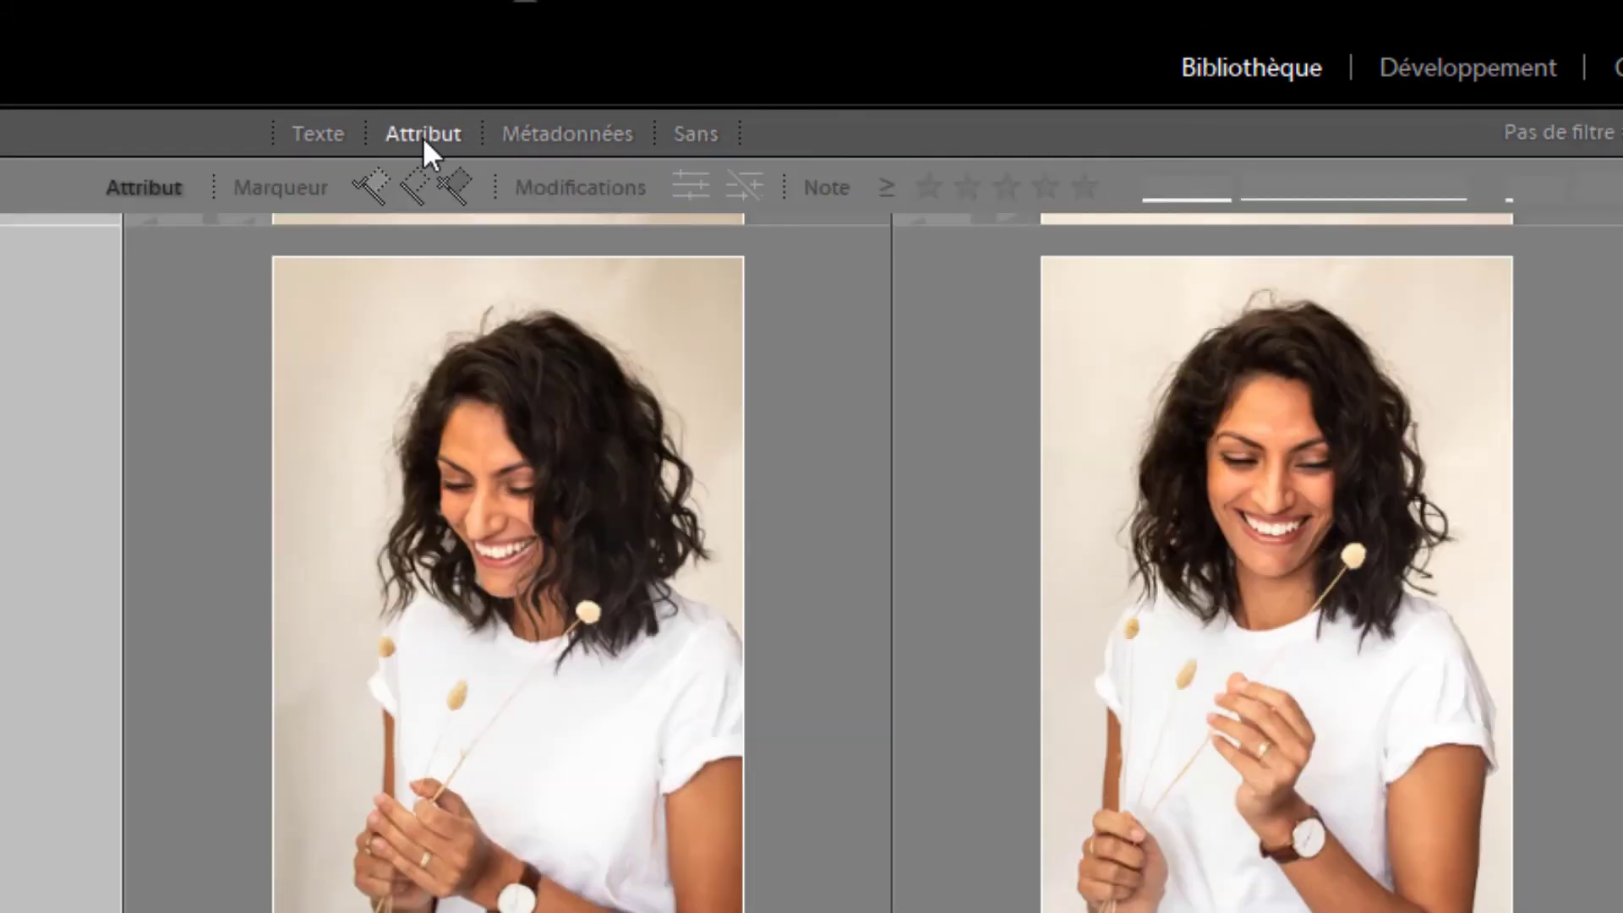
left_click(370, 191)
scroll(831, 688, "up", 5)
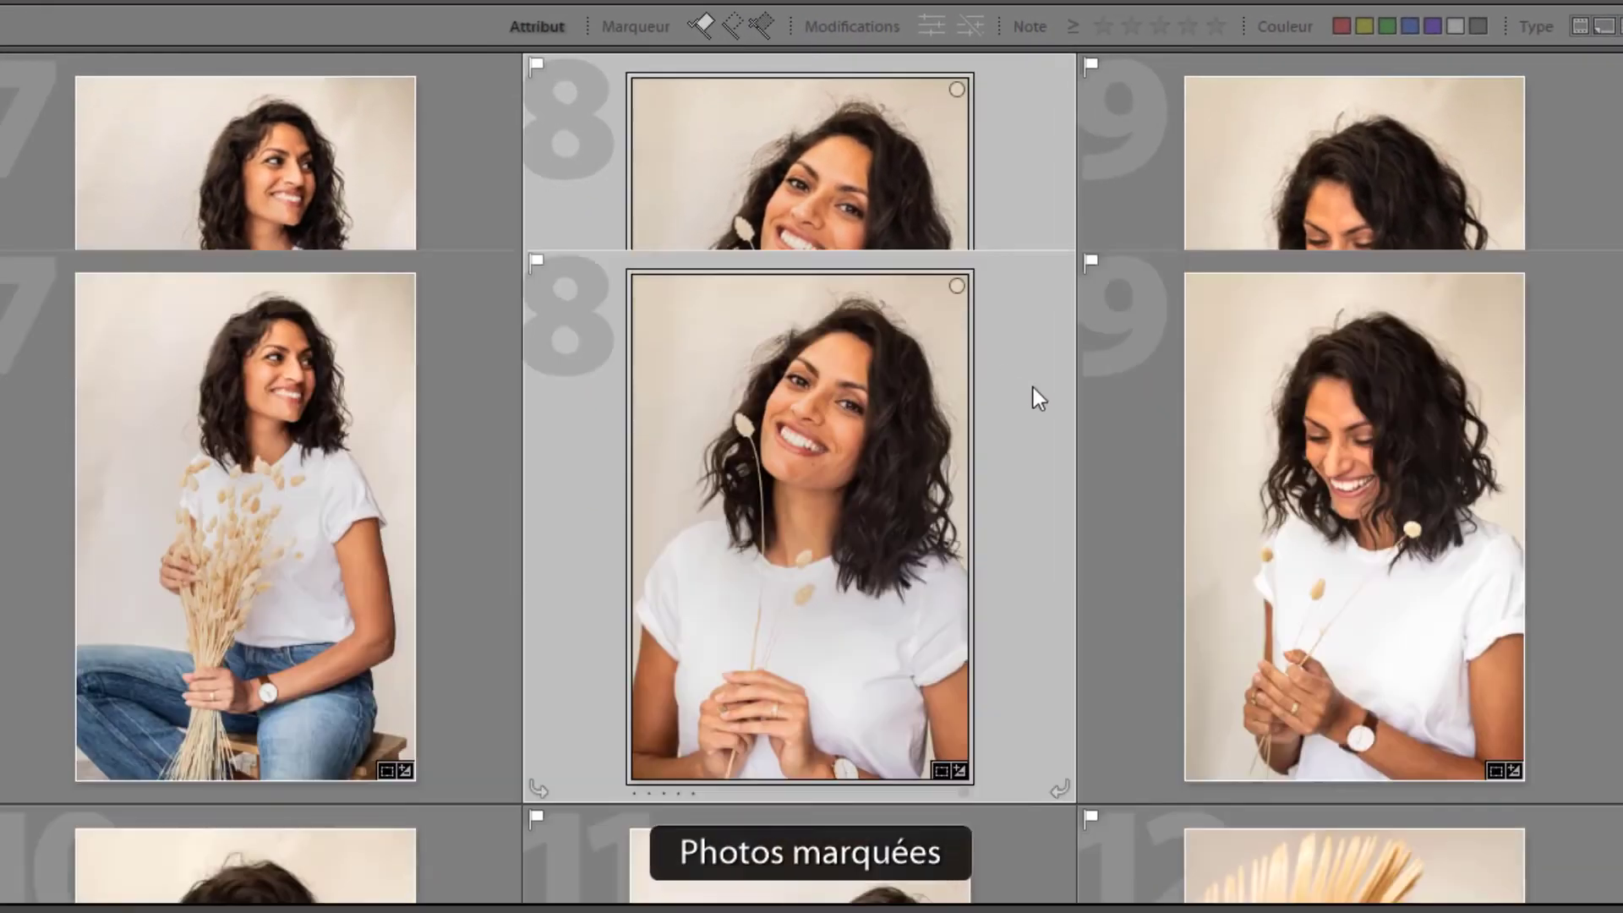
scroll(1474, 484, "up", 3)
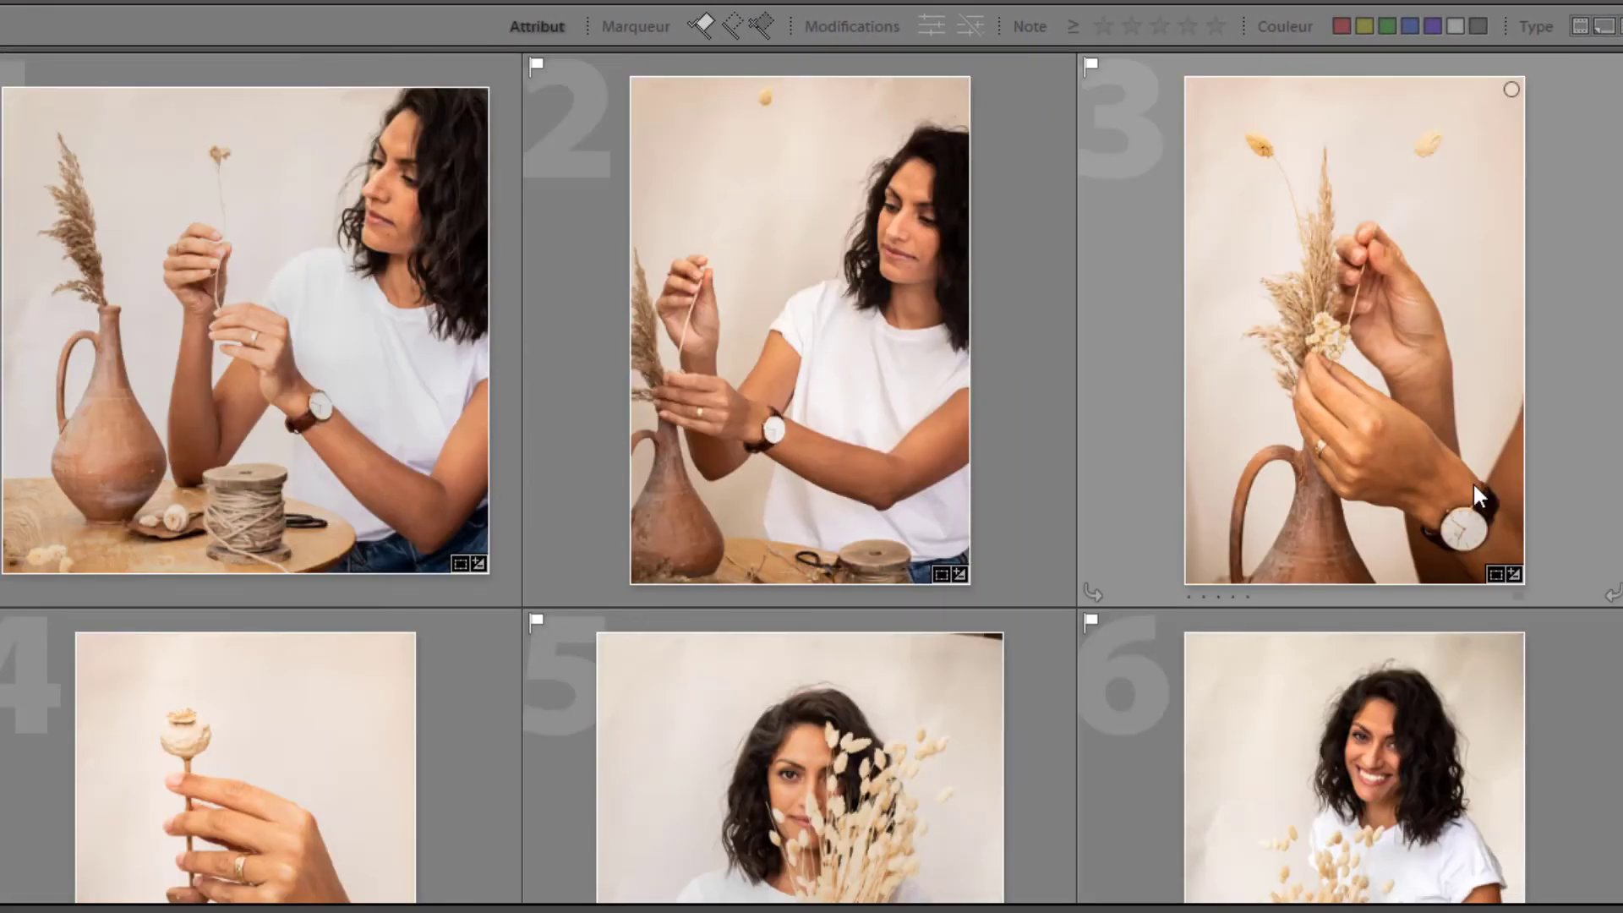
scroll(1474, 484, "down", 6)
scroll(1474, 485, "down", 5)
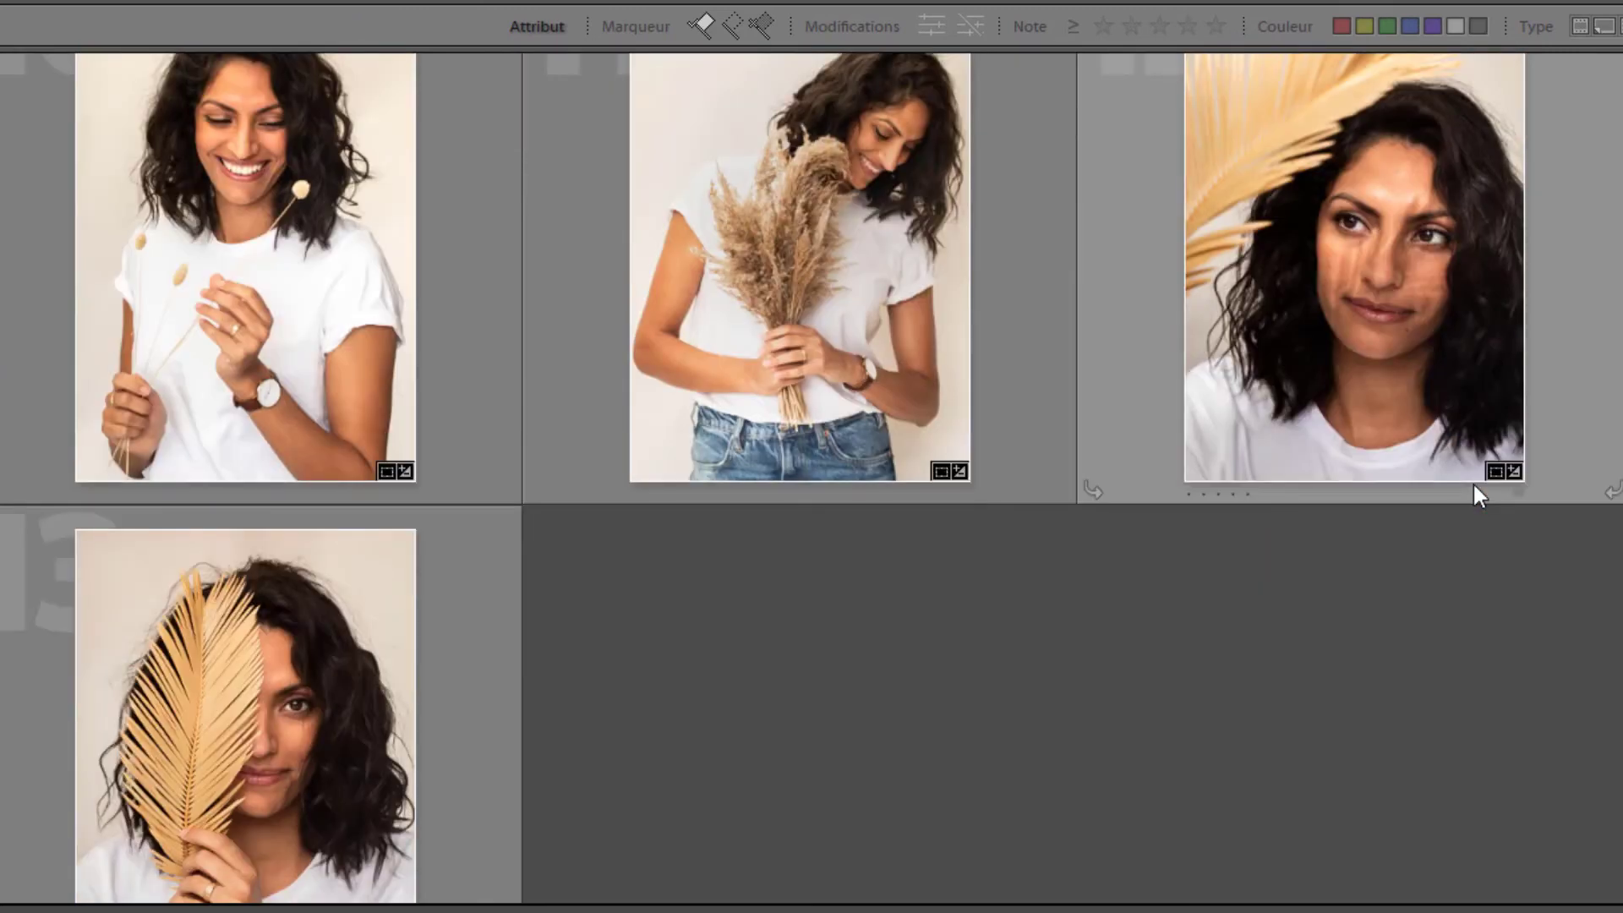
scroll(1474, 487, "down", 2)
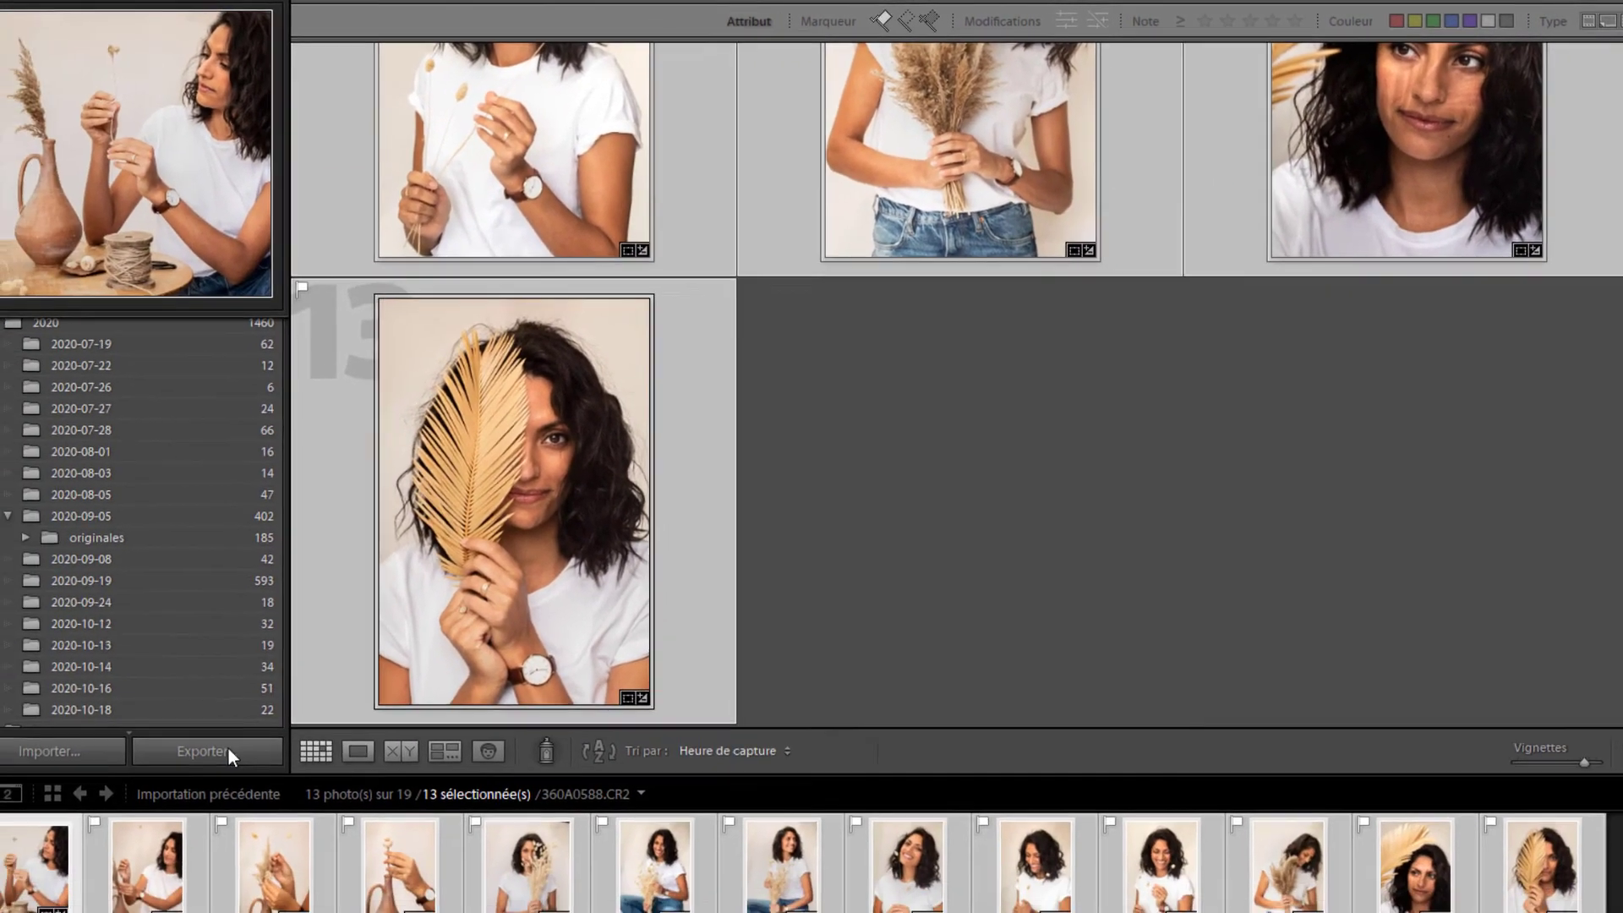
Set up the export of all flagged photos to the model's folder inside 3 - PORTRAITS, with the custom file name "portrait automne"
left_click(228, 748)
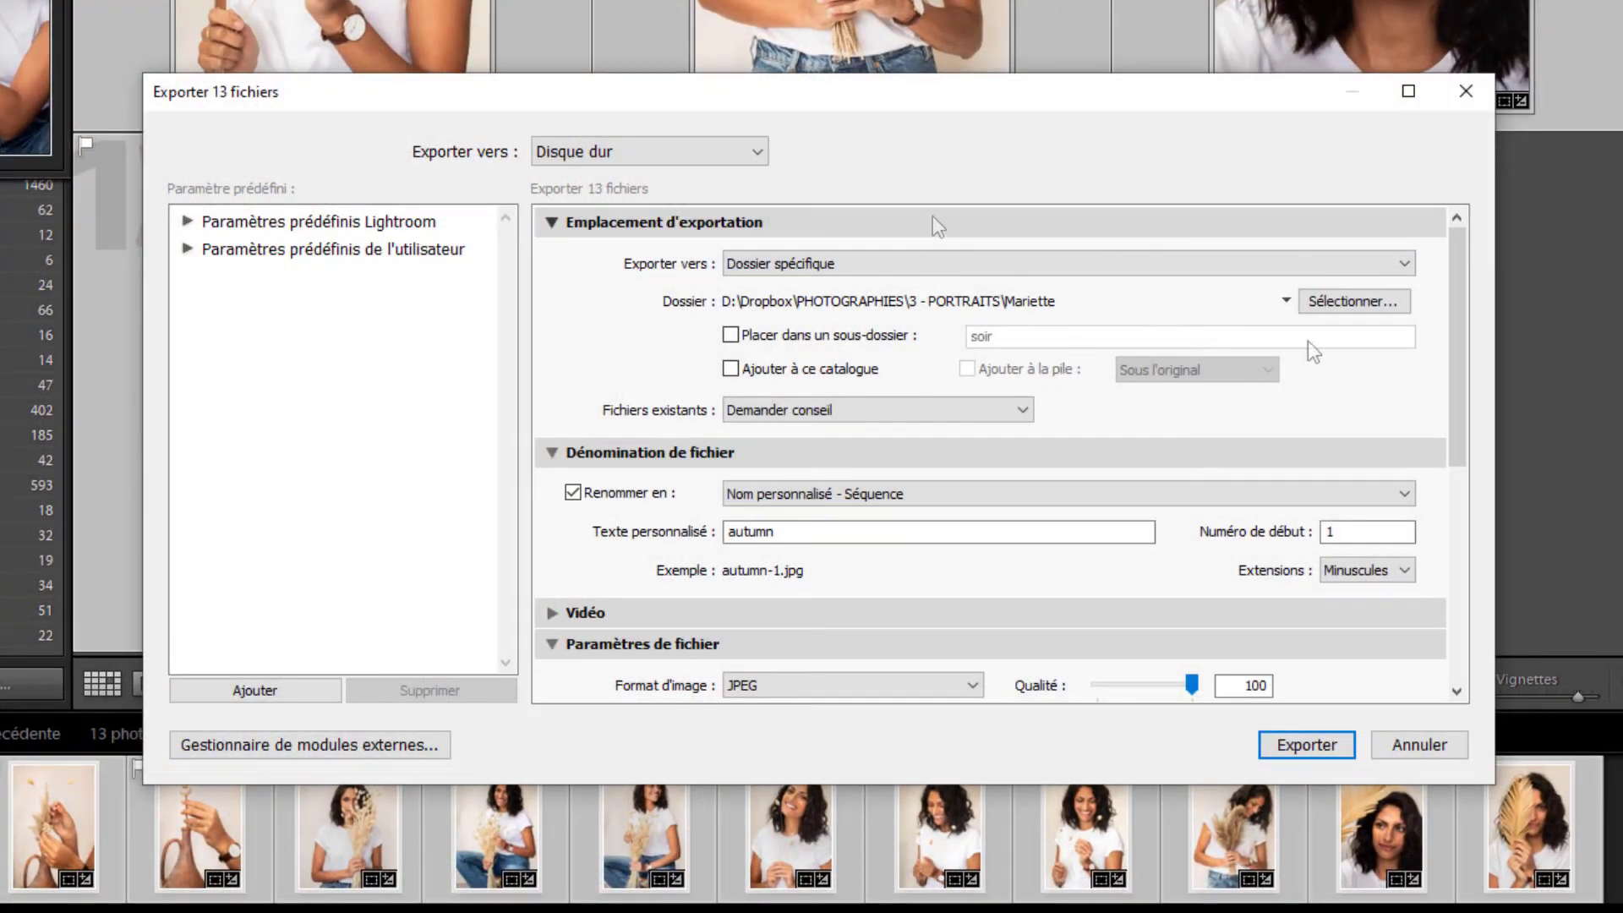
left_click(1353, 301)
left_click(472, 174)
left_click(439, 580)
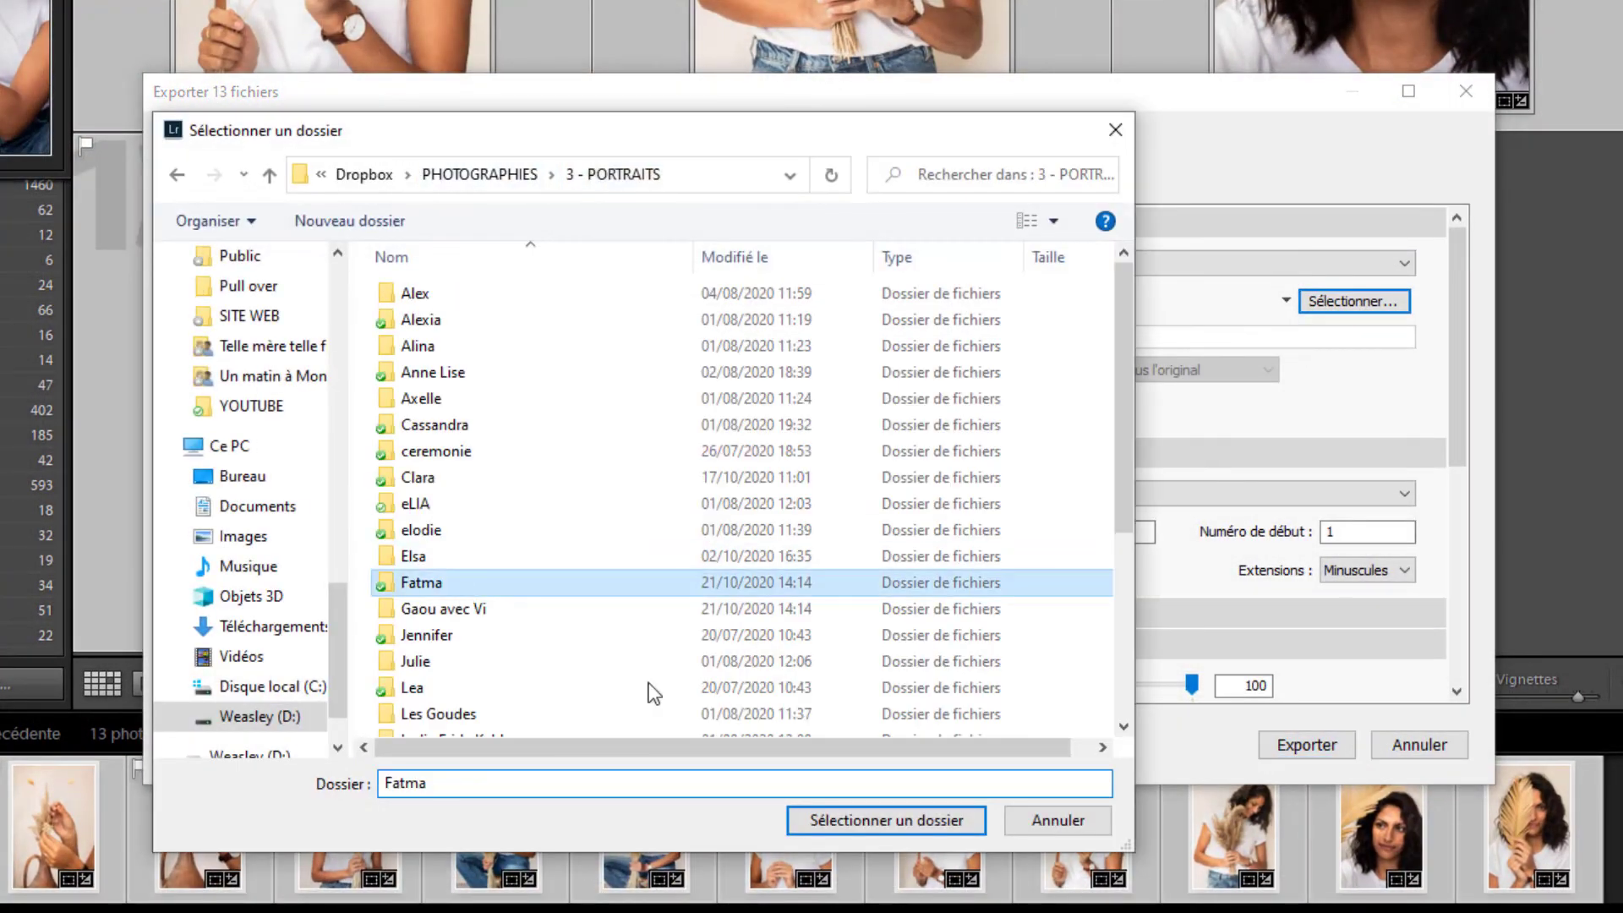
left_click(885, 820)
double_click(802, 534)
type("portrait automne")
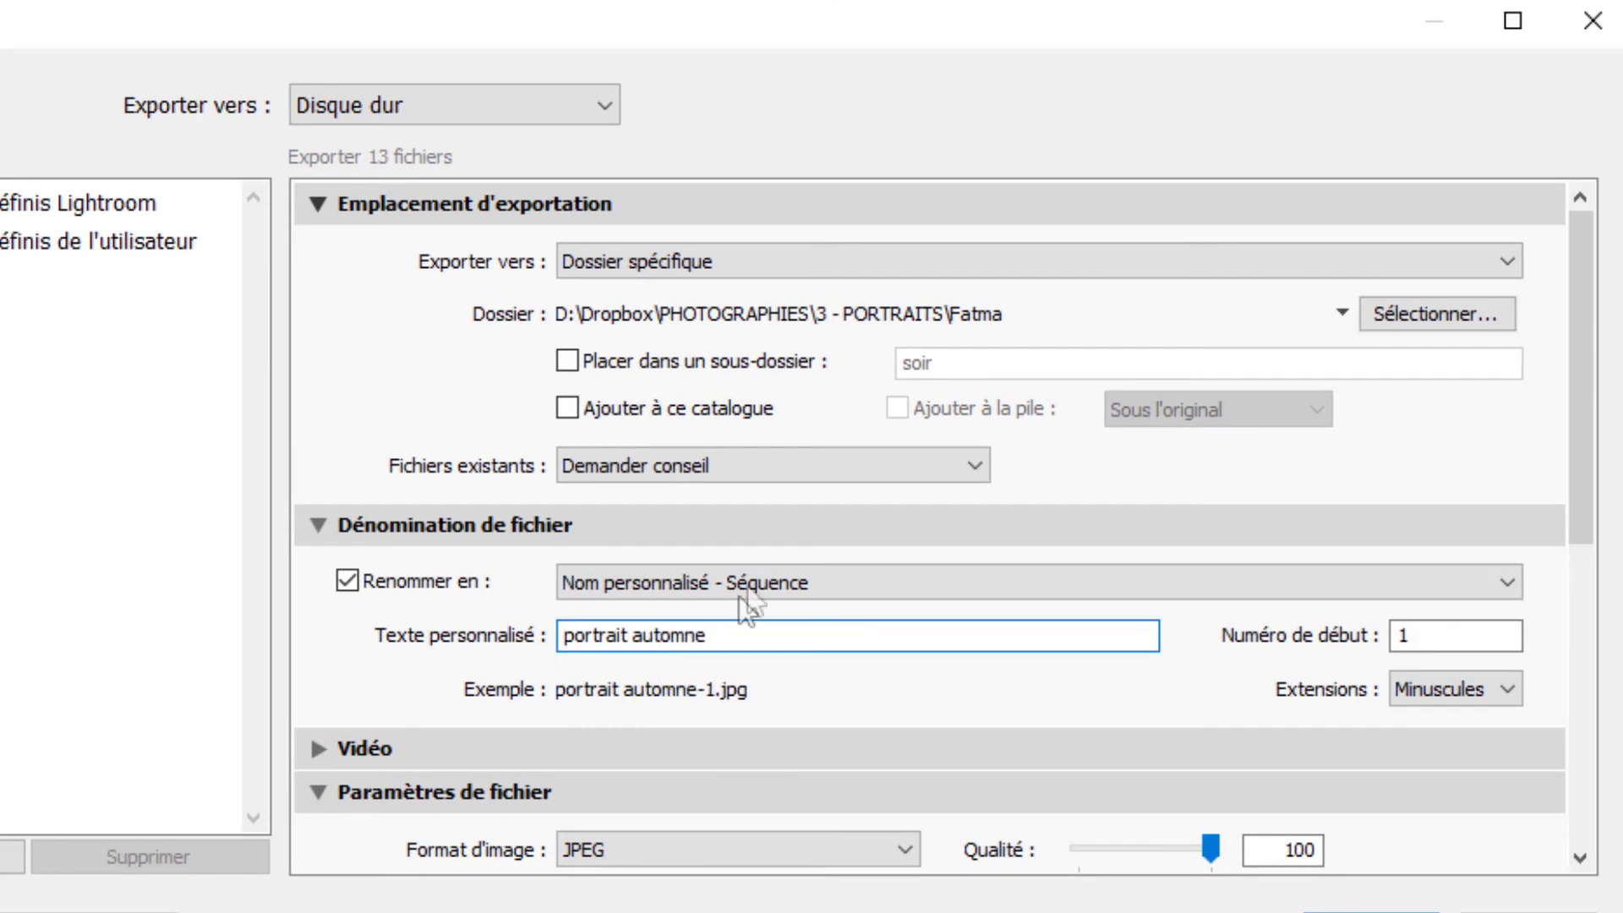
Enter a new short-edge size in pixels for resizing the exported JPEG images
scroll(1575, 507, "down", 5)
double_click(736, 576)
type("251")
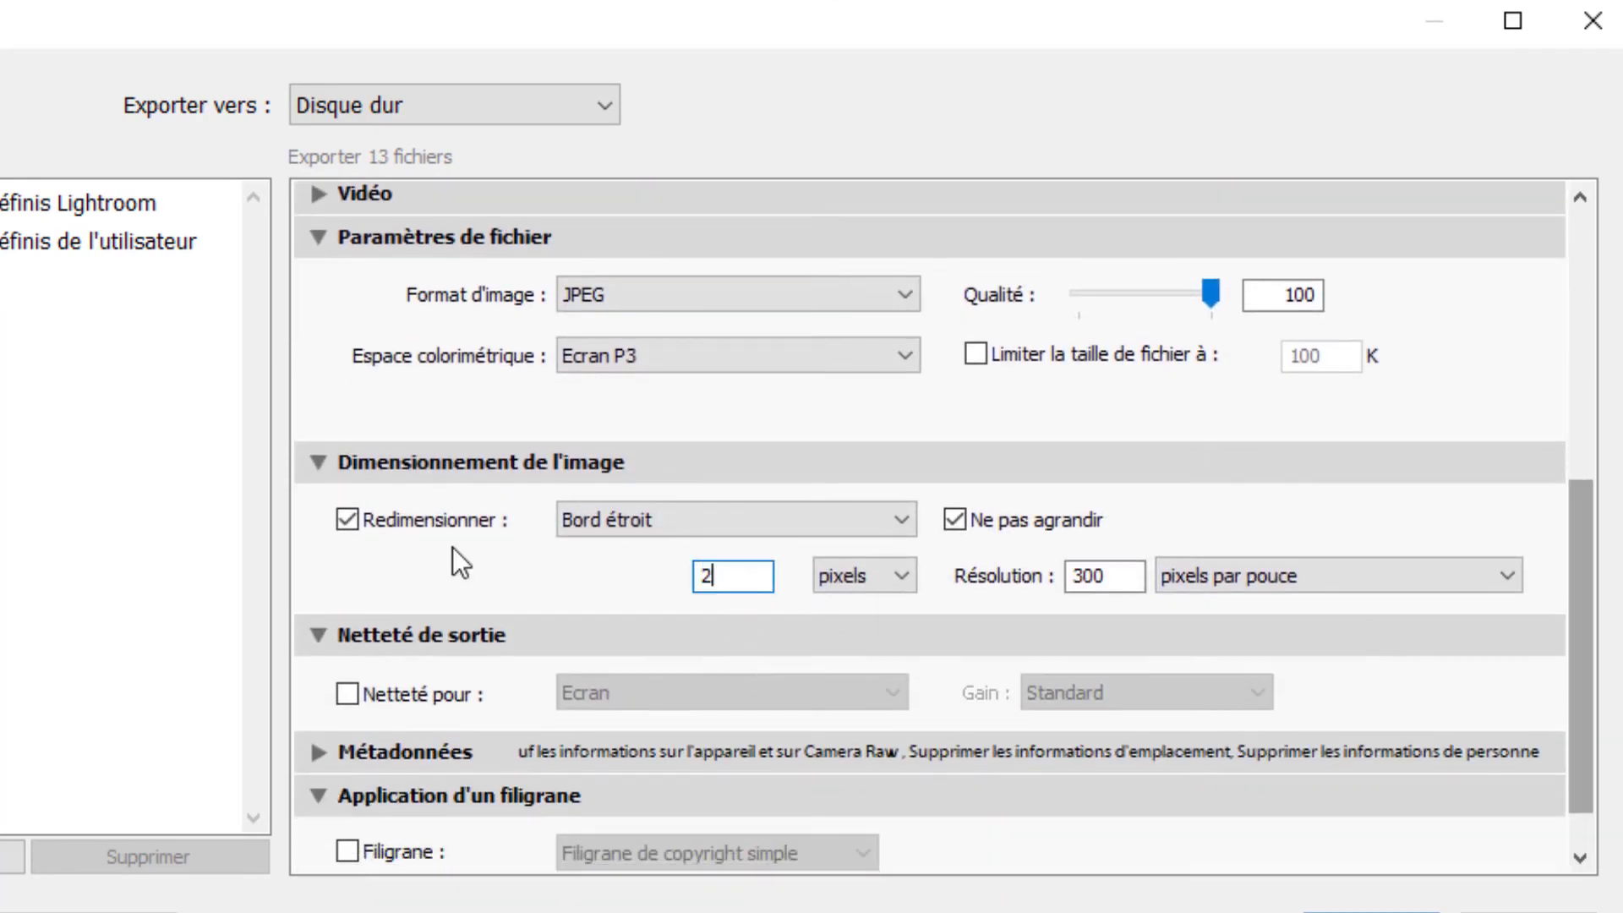